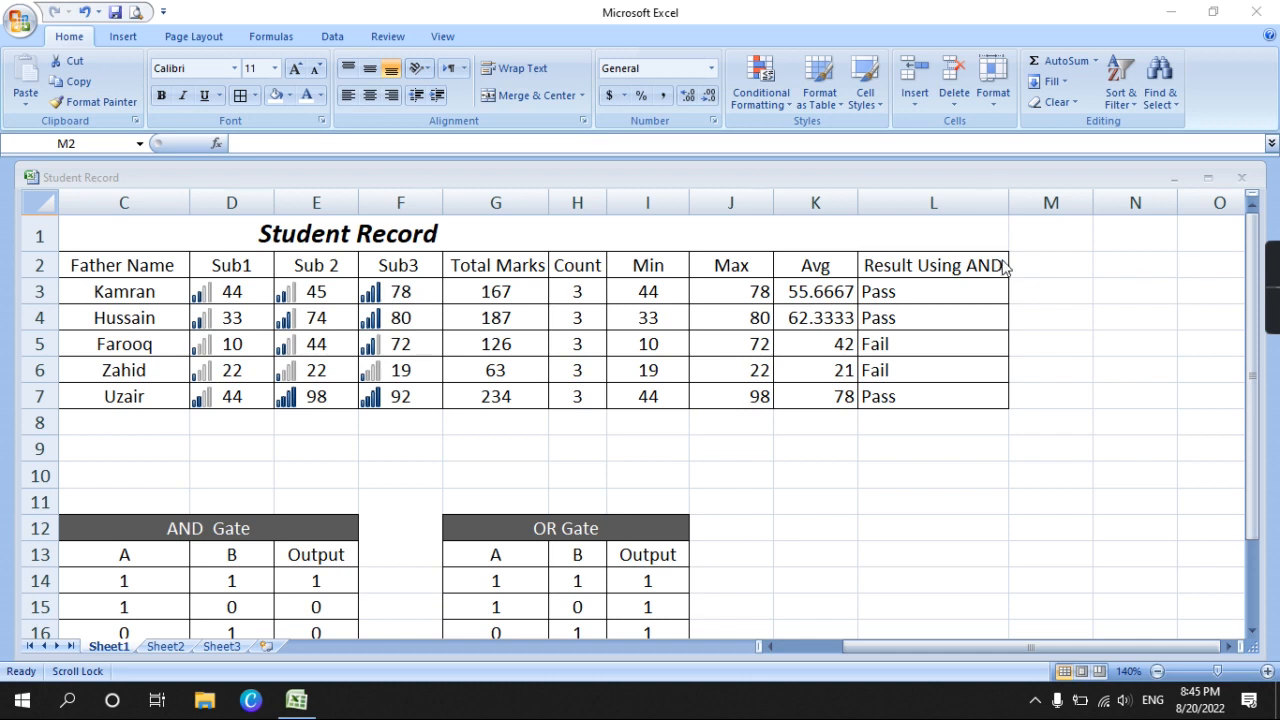
pyautogui.click(880, 262)
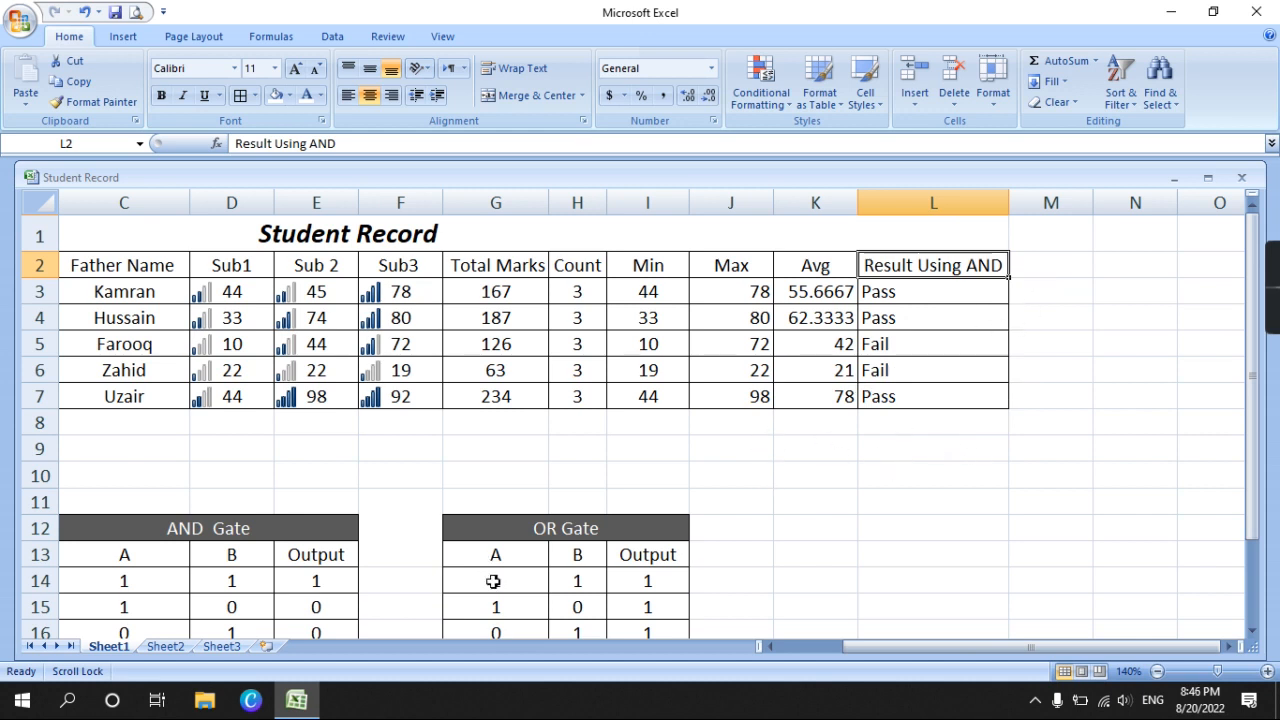
pyautogui.scroll(-1, 451, 566)
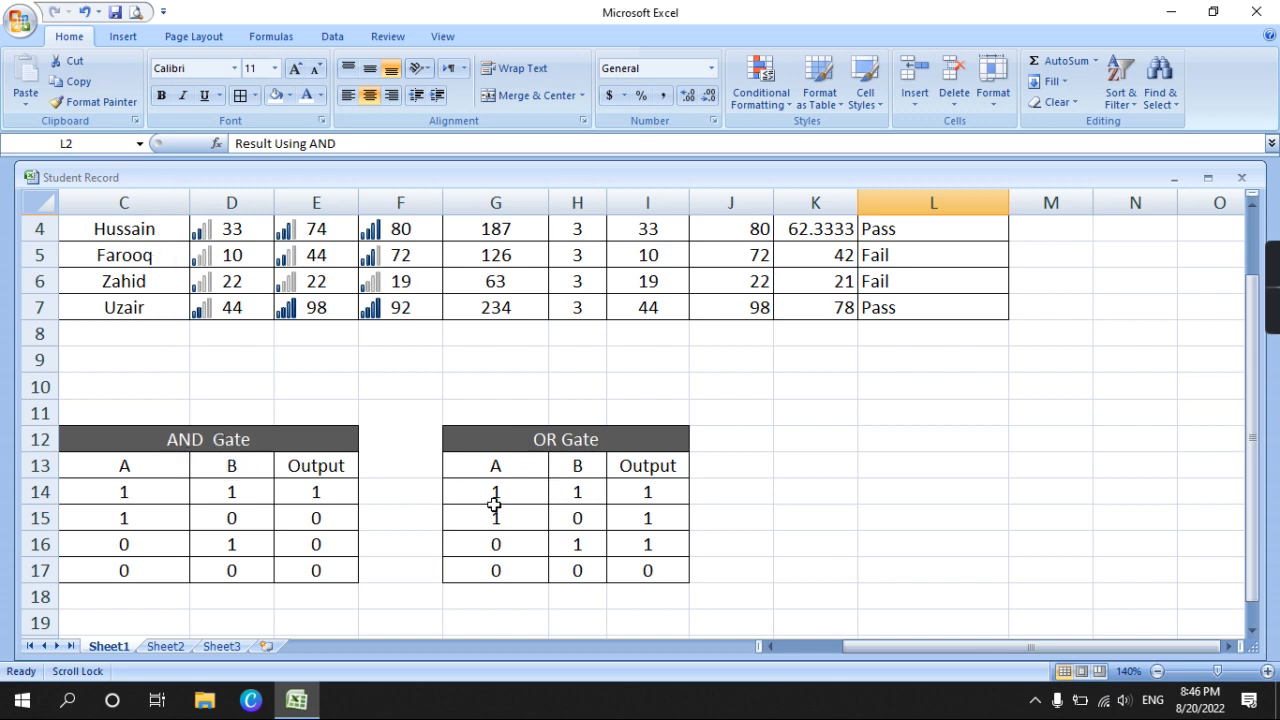
pyautogui.scroll(1, 808, 515)
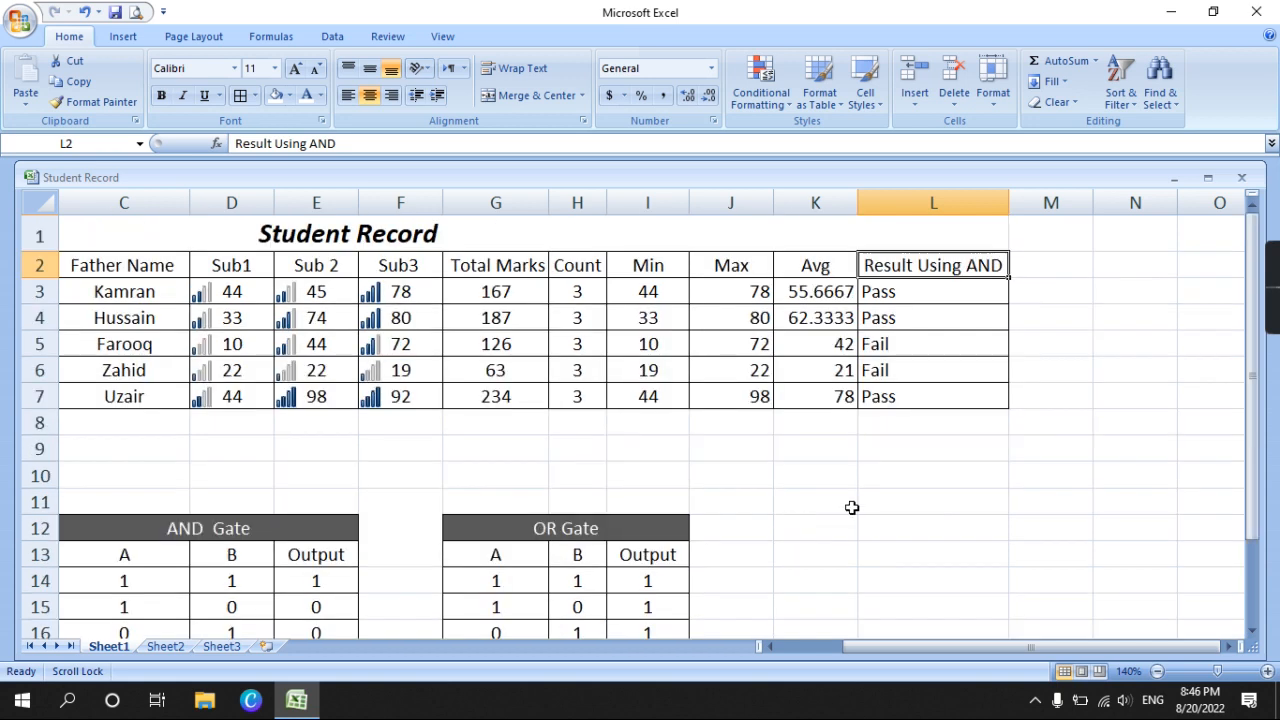
# Add the header "Result Using OR" in cell M2 and fit column M's width to it.
pyautogui.click(1034, 278)
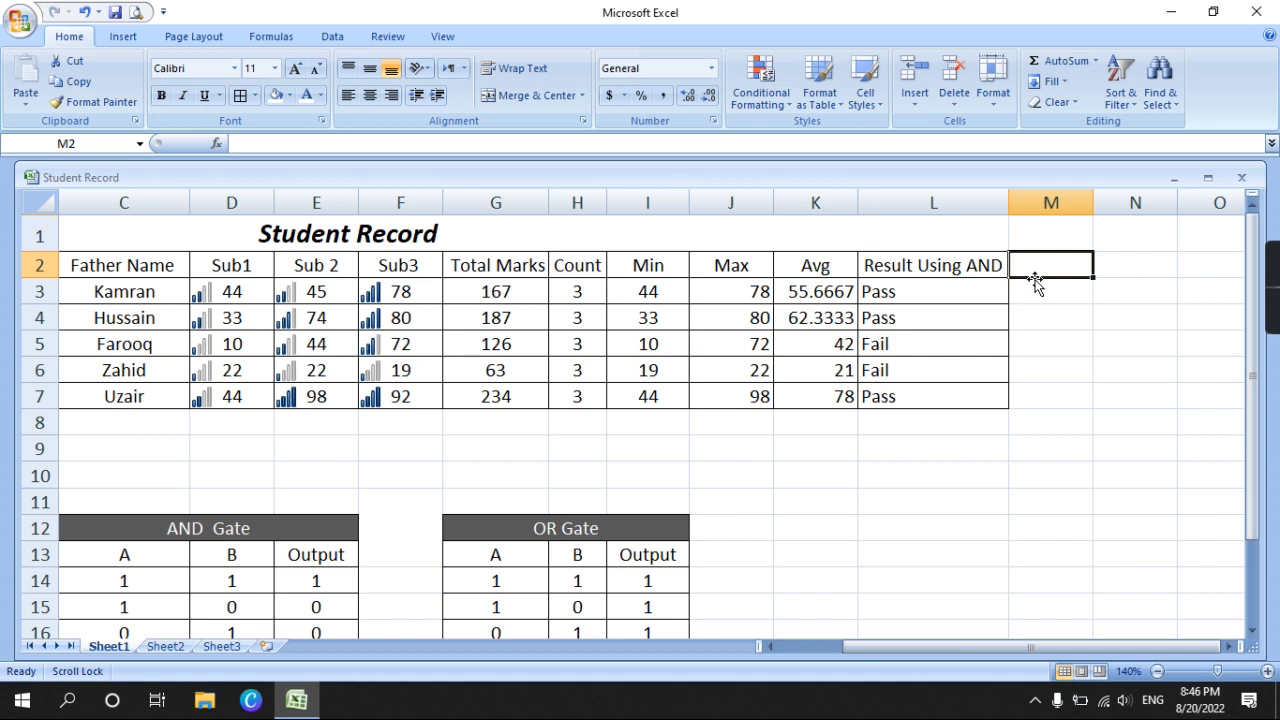
pyautogui.write('Res')
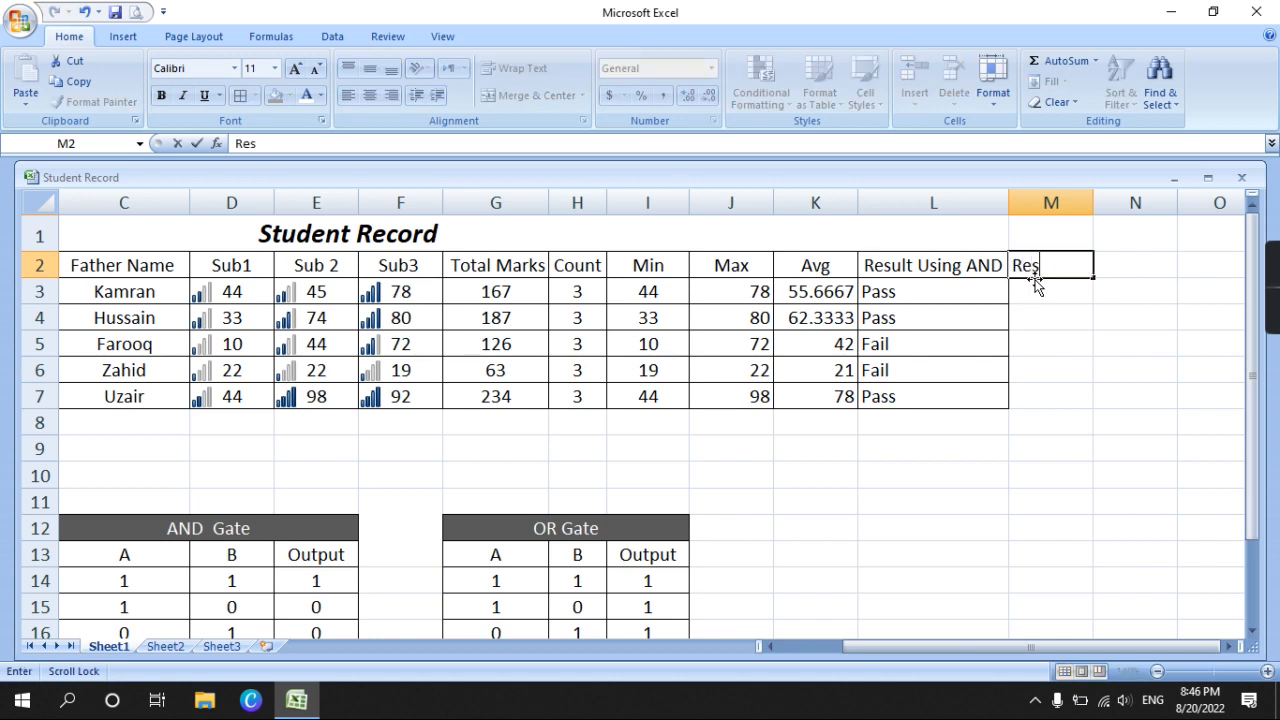
pyautogui.write('ult Using')
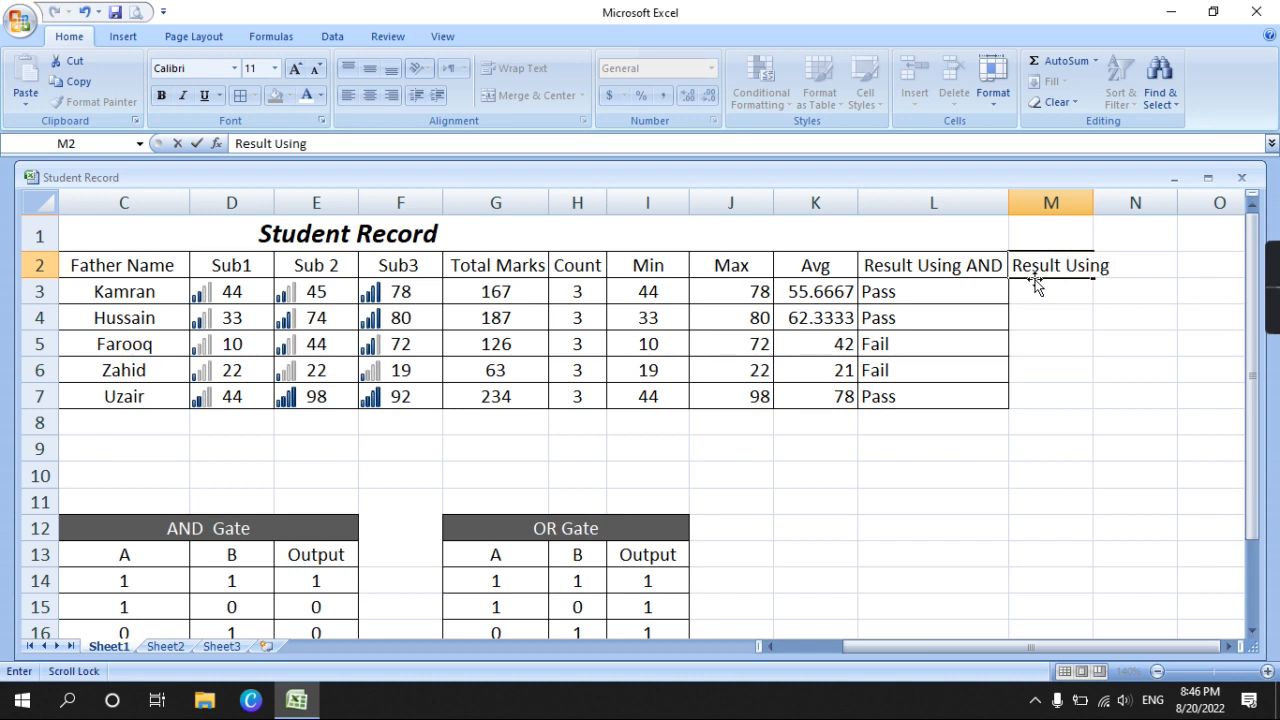
pyautogui.write(' Or')
pyautogui.press('BackSpace')
pyautogui.write('R')
pyautogui.click(1128, 350)
pyautogui.click(1075, 272)
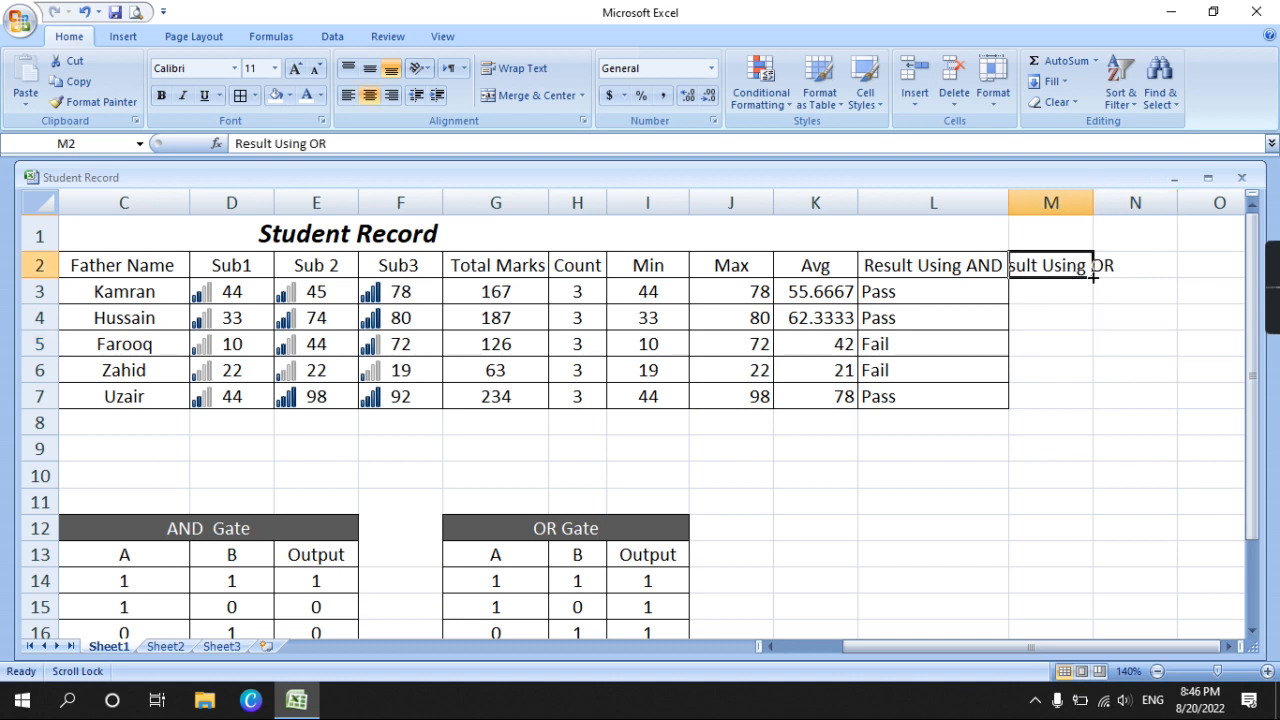
pyautogui.doubleClick(1095, 200)
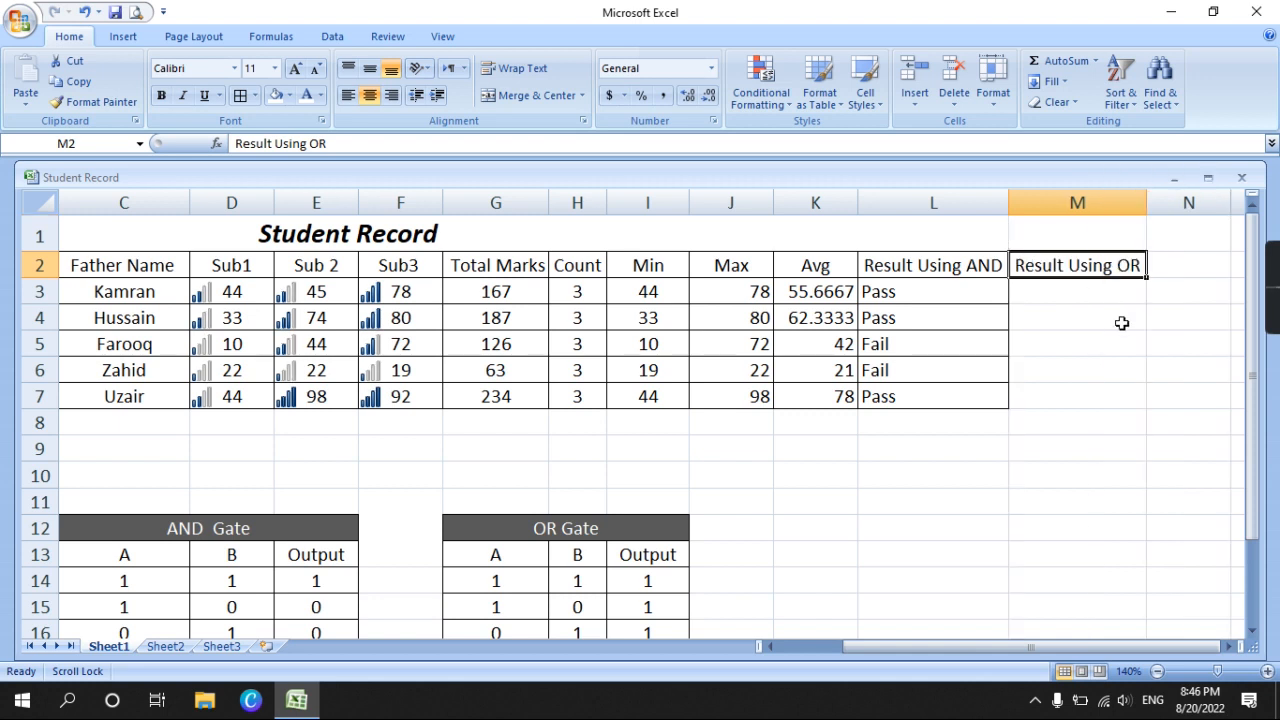
# Start an IF formula in M3 with an OR test whose first condition is D3>33.
pyautogui.click(1124, 300)
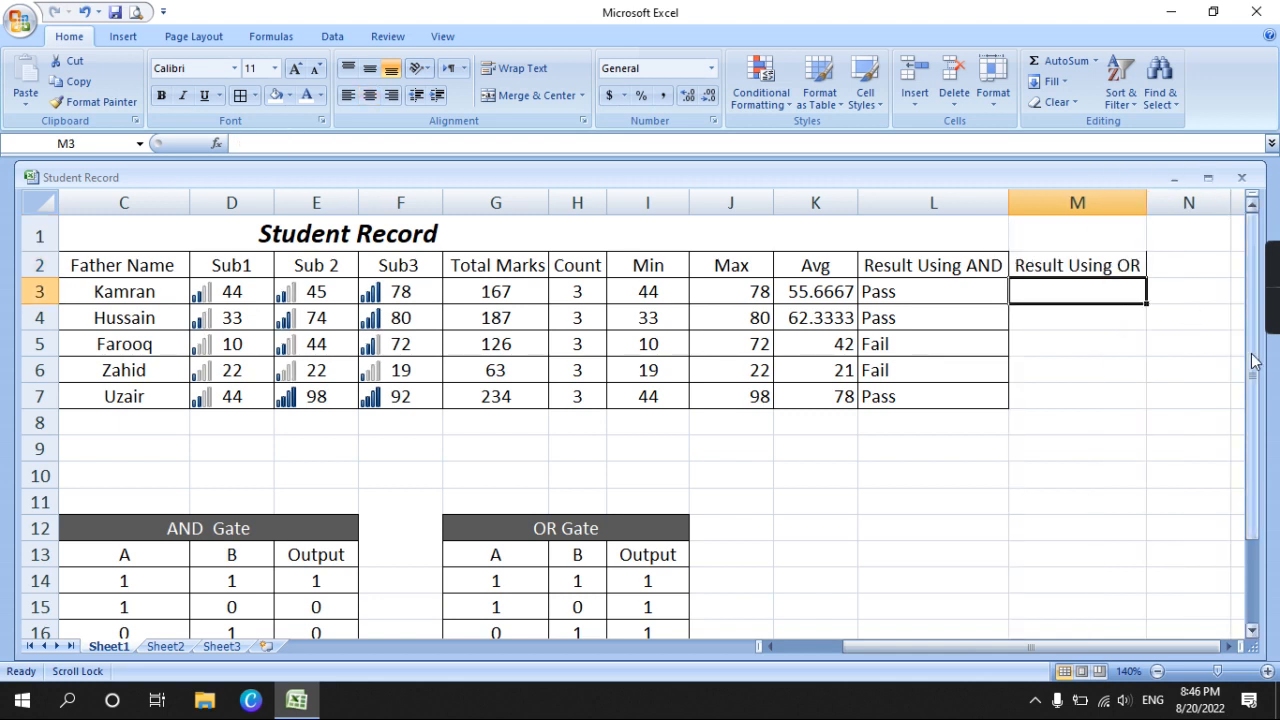
pyautogui.write('=if(')
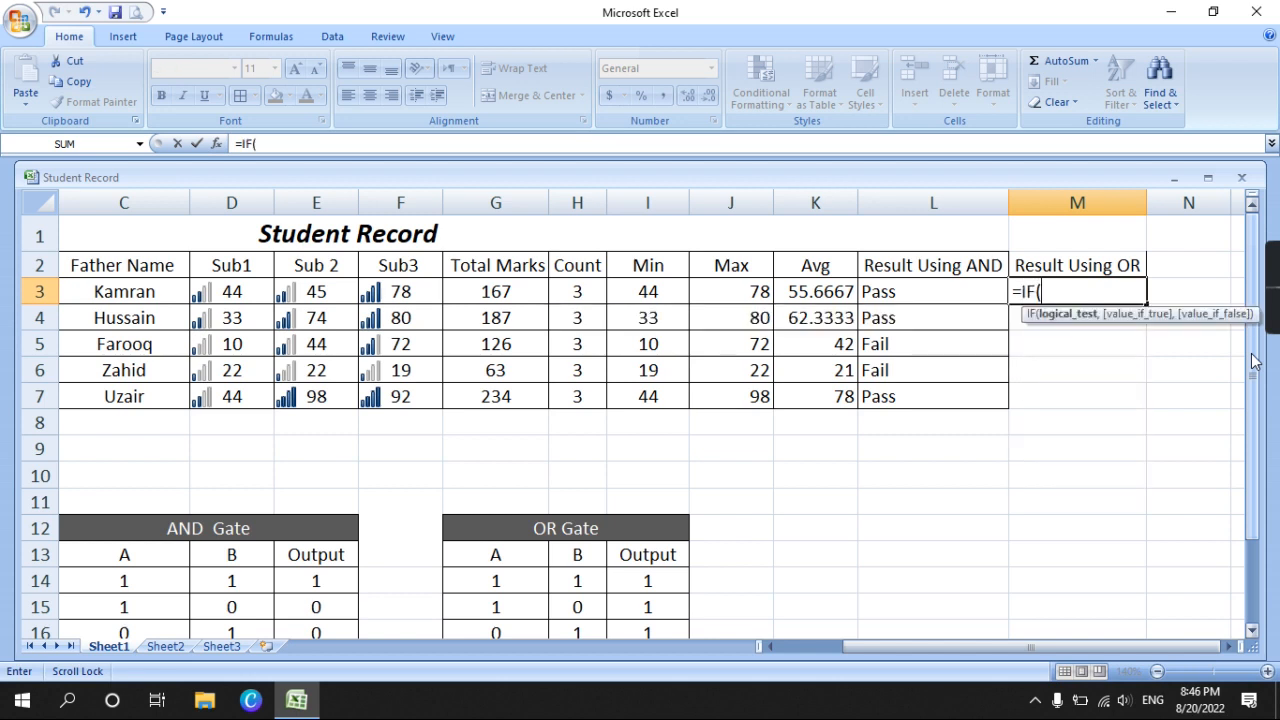
pyautogui.write('or')
pyautogui.press('Tab')
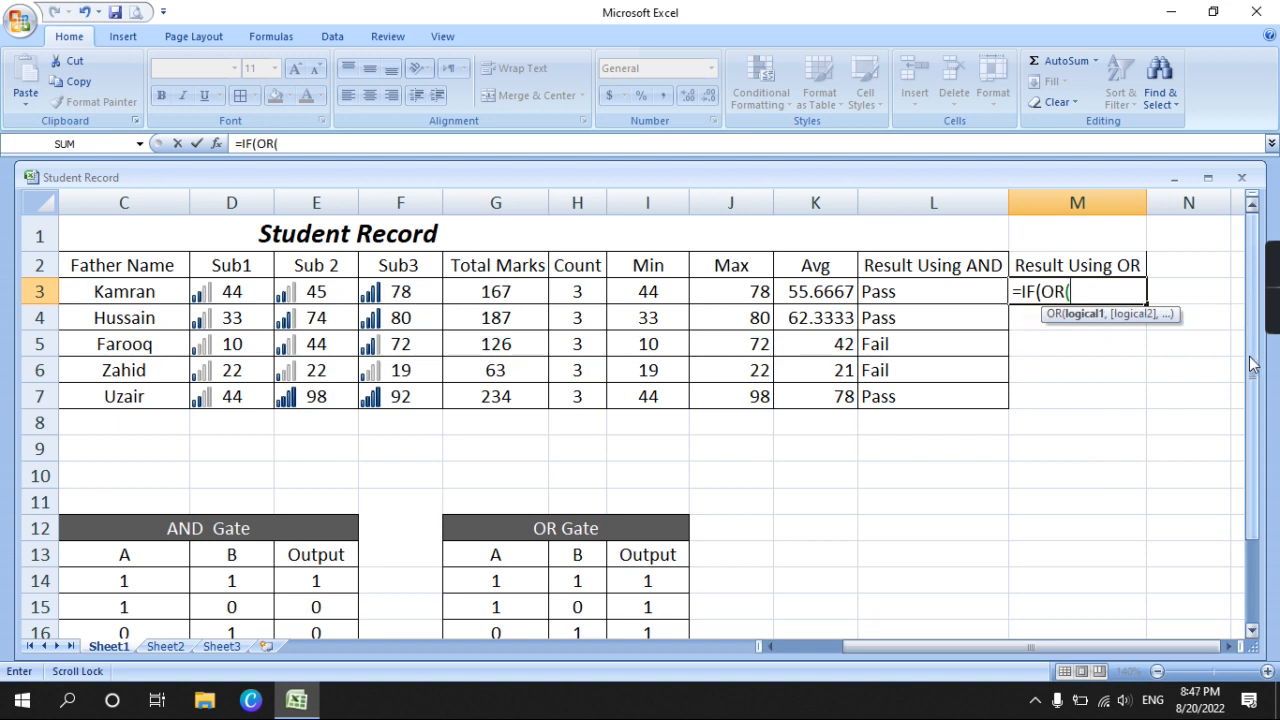
pyautogui.click(234, 291)
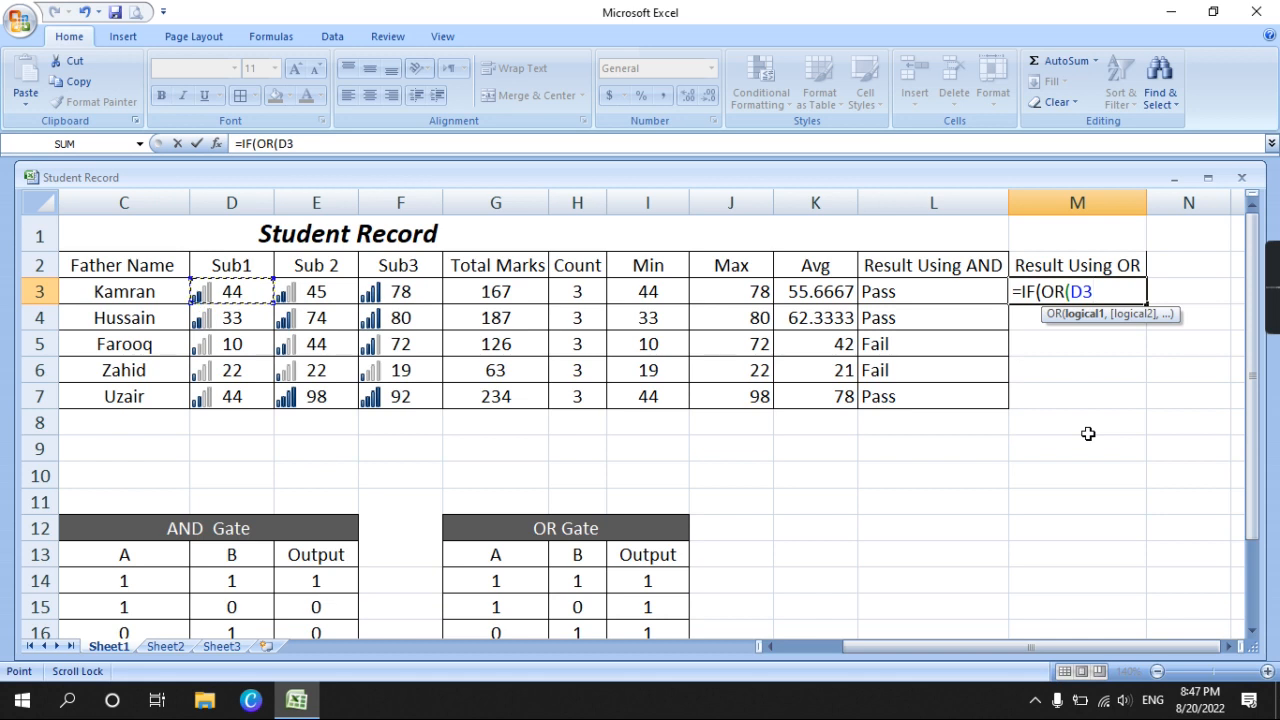
pyautogui.write('<')
pyautogui.press('BackSpace')
pyautogui.write('>')
pyautogui.write('=')
pyautogui.press('BackSpace')
pyautogui.write('33,')
# Add E3>33 and F3>33 as the second and third OR conditions in M3 and close the OR test.
pyautogui.click(305, 296)
pyautogui.write('>33')
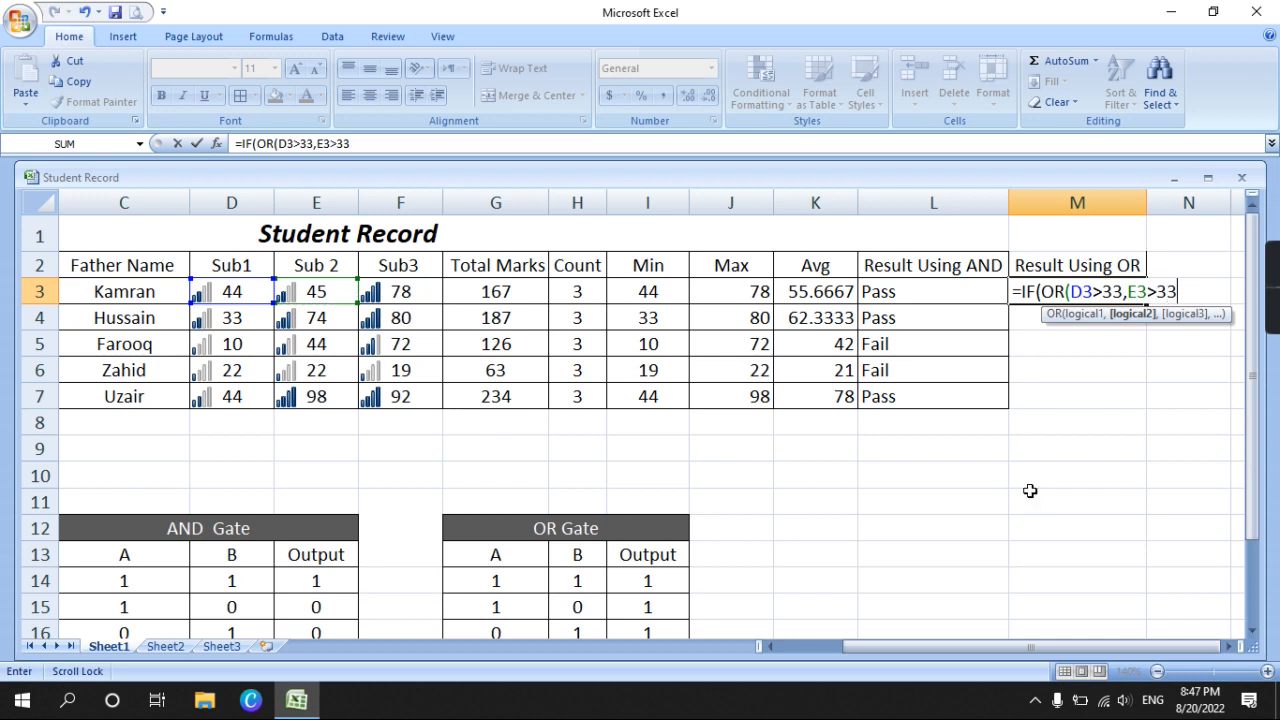
pyautogui.write(',')
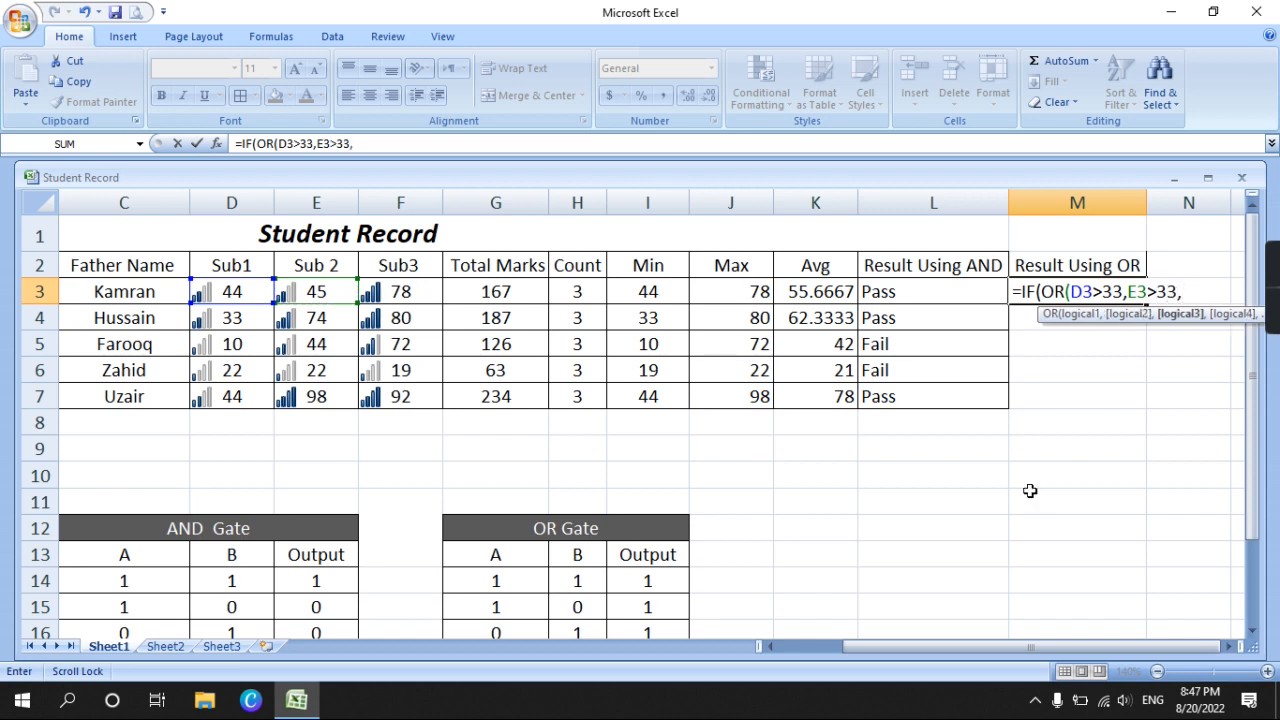
pyautogui.click(392, 292)
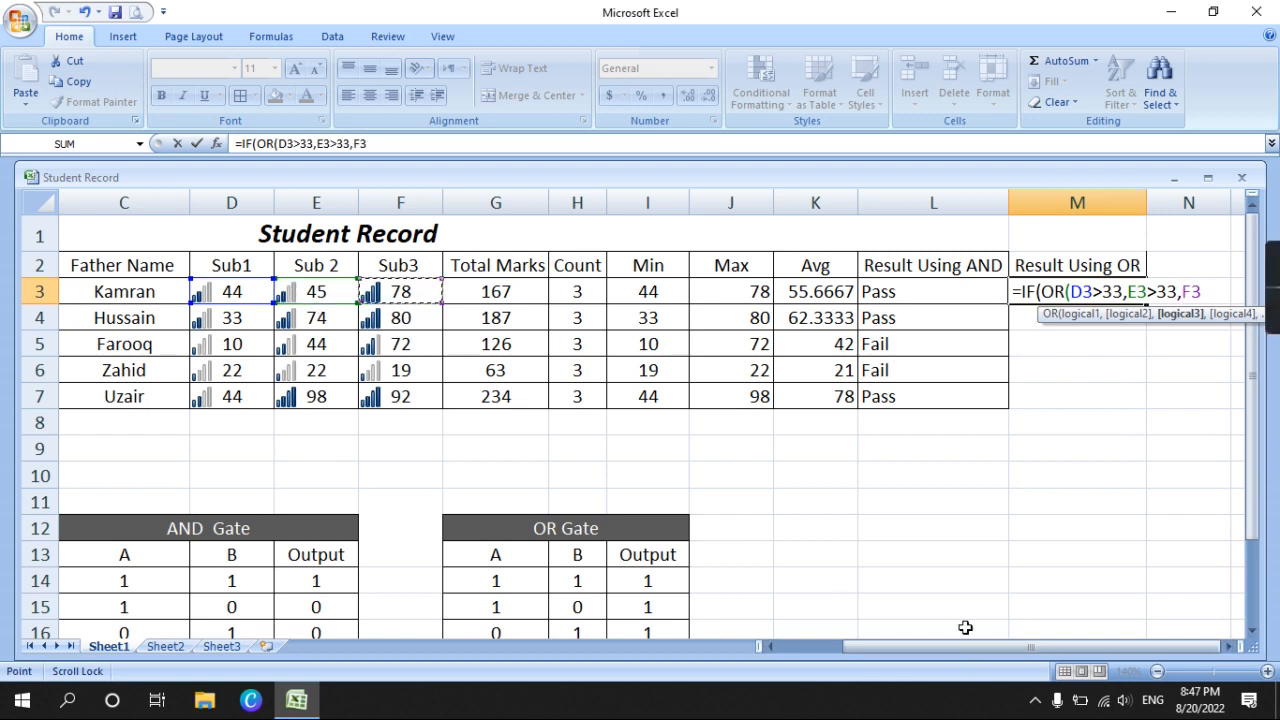
pyautogui.write('>33,')
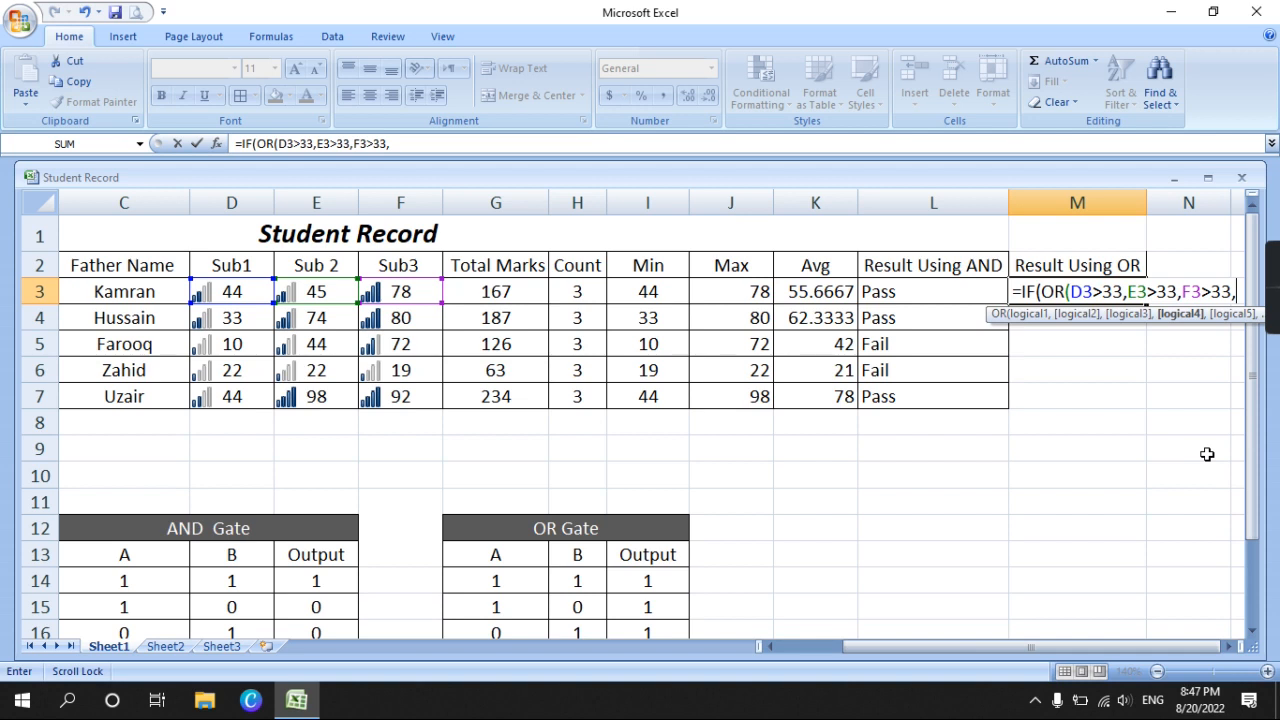
pyautogui.press('BackSpace')
pyautogui.write(')')
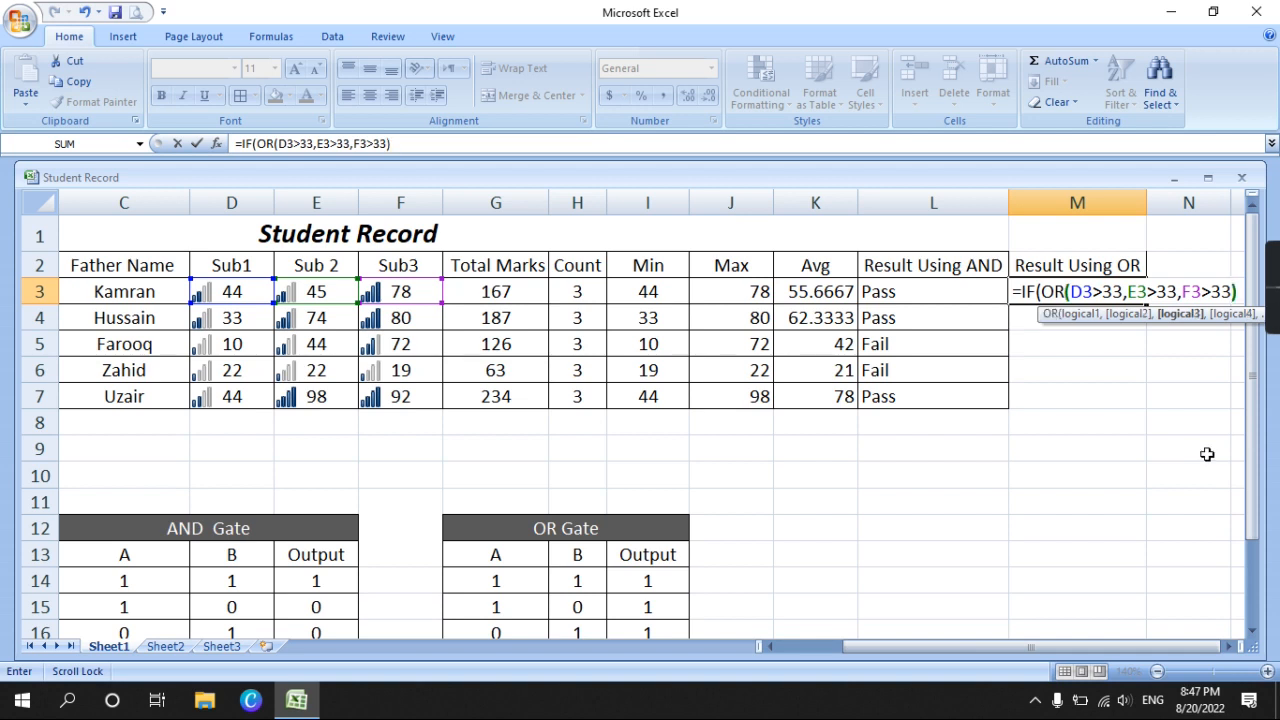
# Add "Pass" as the value-if-true argument of the IF formula in M3.
pyautogui.write(',')
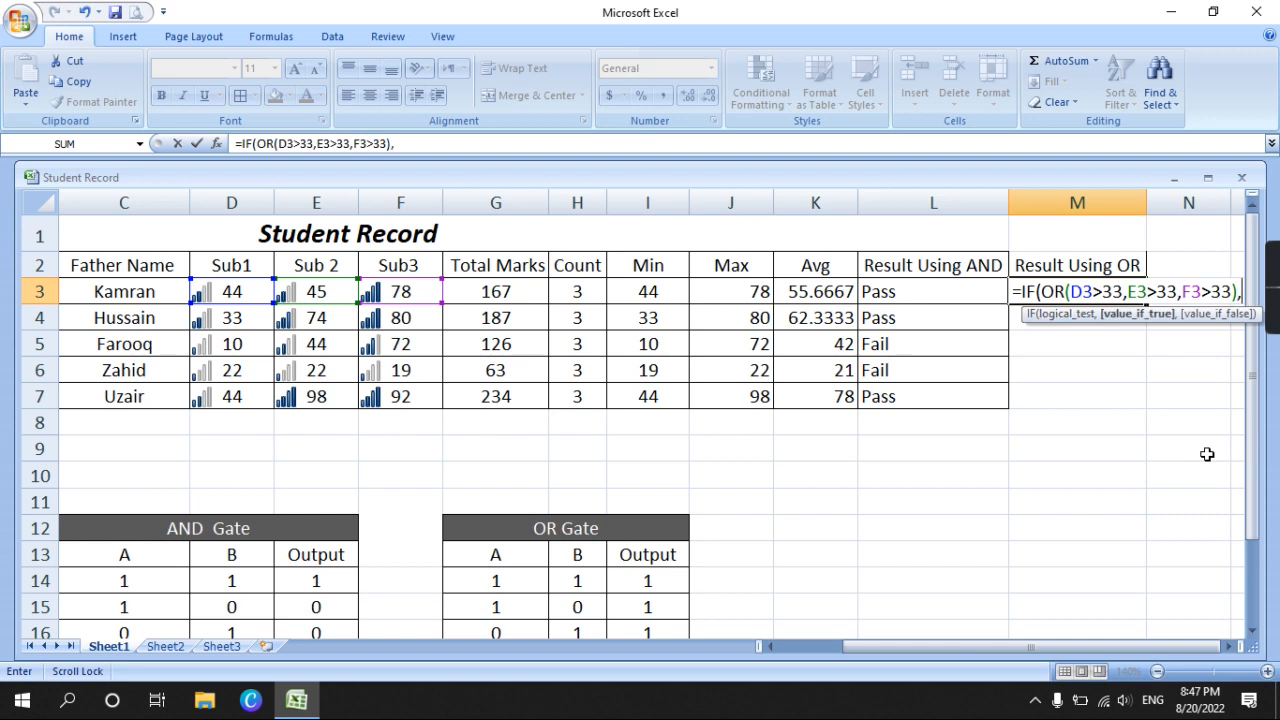
pyautogui.write('"')
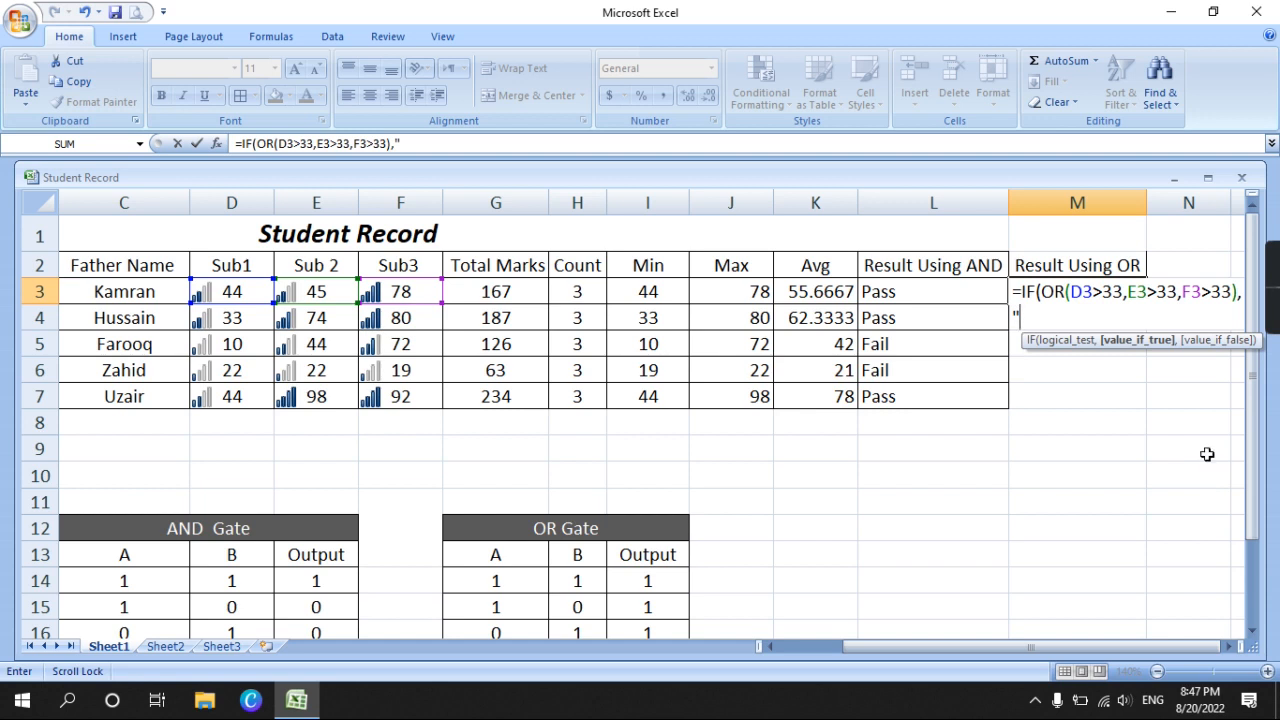
pyautogui.write('pa')
pyautogui.press('BackSpace')
pyautogui.press('BackSpace')
pyautogui.write('Pass"')
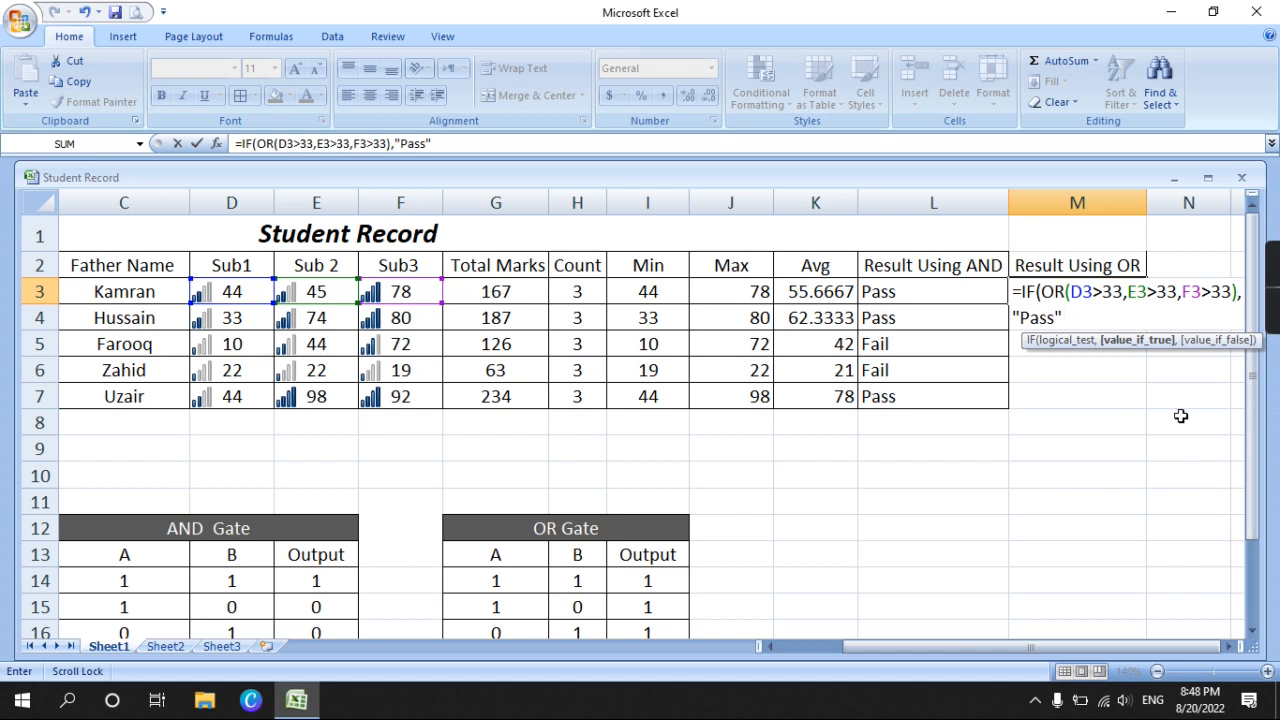
# Try changing the D3 and E3 conditions in the M3 formula from greater-than to less-than comparisons.
pyautogui.click(1101, 291)
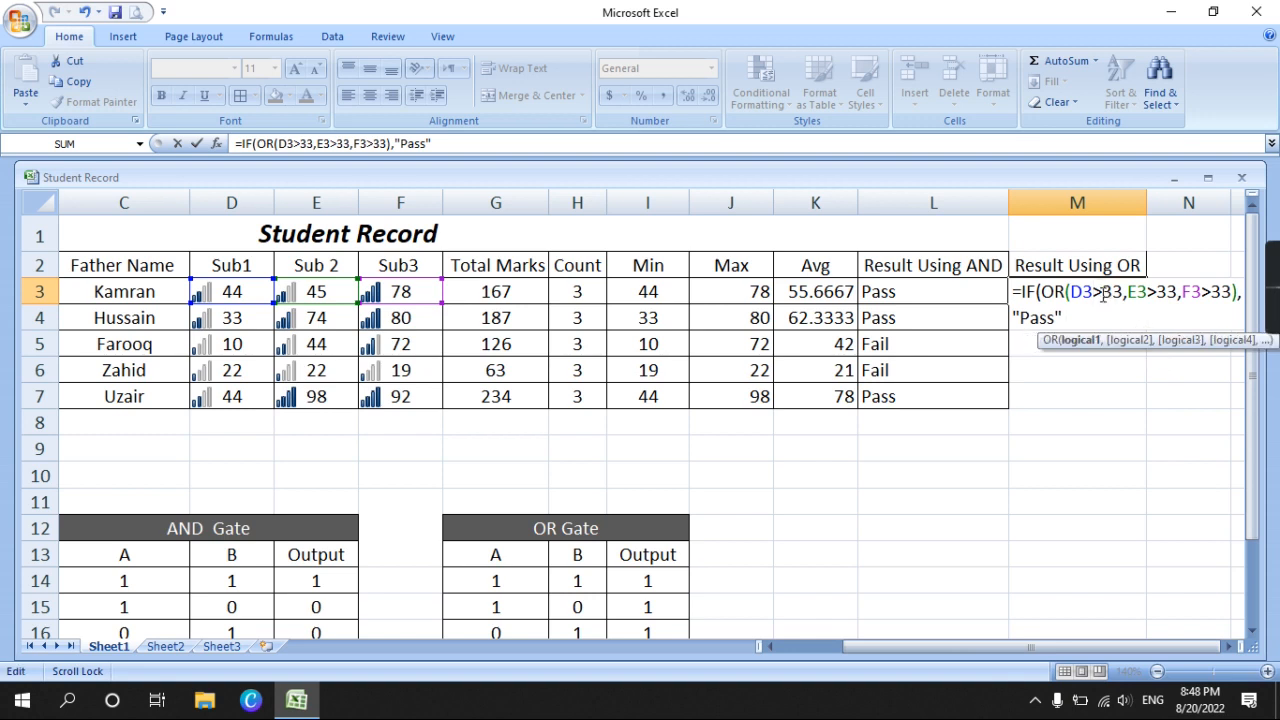
pyautogui.press('BackSpace')
pyautogui.write('<')
pyautogui.press('Right')
pyautogui.press('Right')
pyautogui.press('Right')
pyautogui.press('Right')
pyautogui.press('Right')
pyautogui.press('Right')
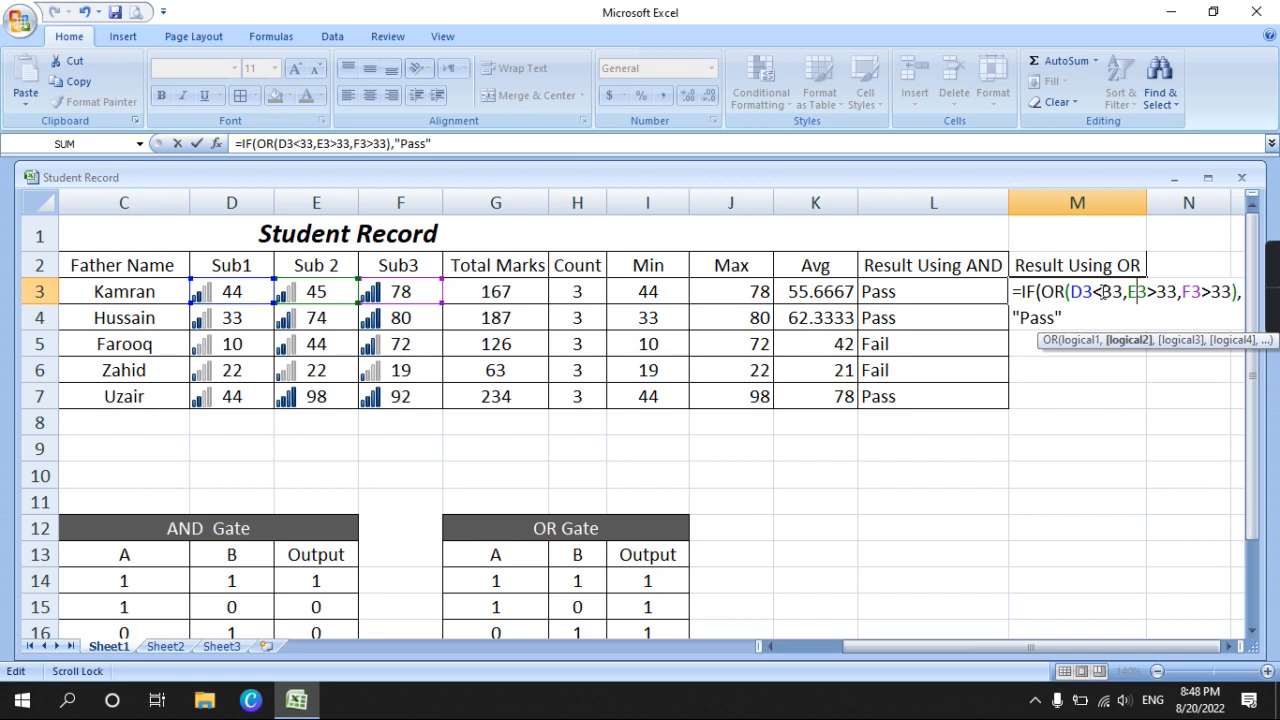
pyautogui.press('BackSpace')
pyautogui.write('<')
pyautogui.press('Right')
pyautogui.press('Right')
pyautogui.press('Right')
pyautogui.press('Right')
pyautogui.press('Right')
# Restore the greater-than comparisons for the E3 and D3 conditions in the M3 formula.
pyautogui.press('Left')
pyautogui.press('Left')
pyautogui.press('Left')
pyautogui.press('Left')
pyautogui.press('Left')
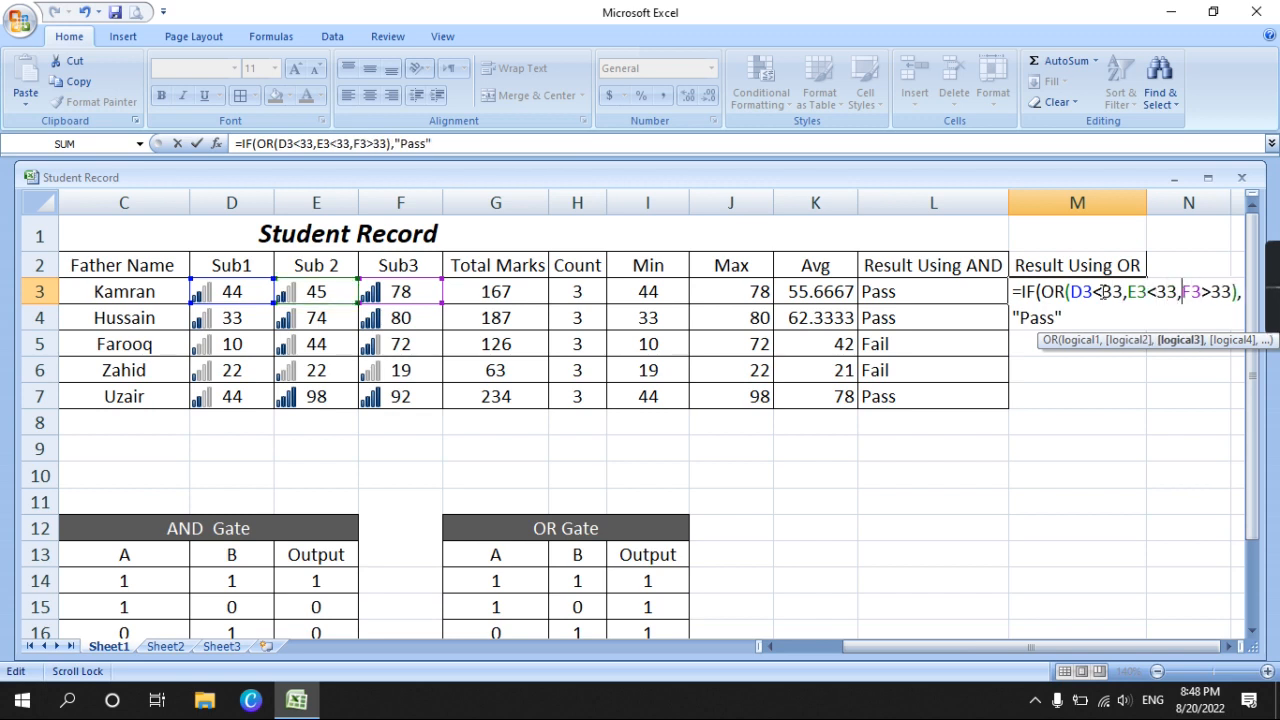
pyautogui.press('BackSpace')
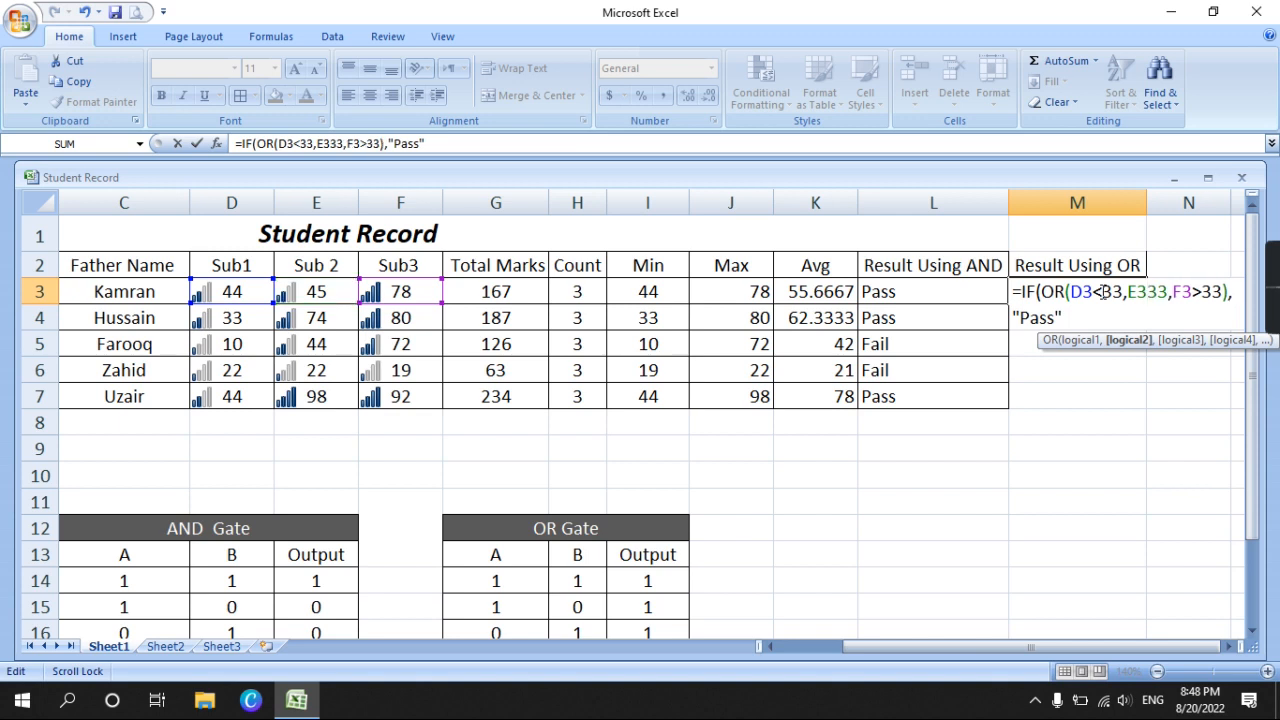
pyautogui.write('>')
pyautogui.press('Left')
pyautogui.press('Left')
pyautogui.press('Left')
pyautogui.press('Left')
pyautogui.press('Left')
pyautogui.press('Left')
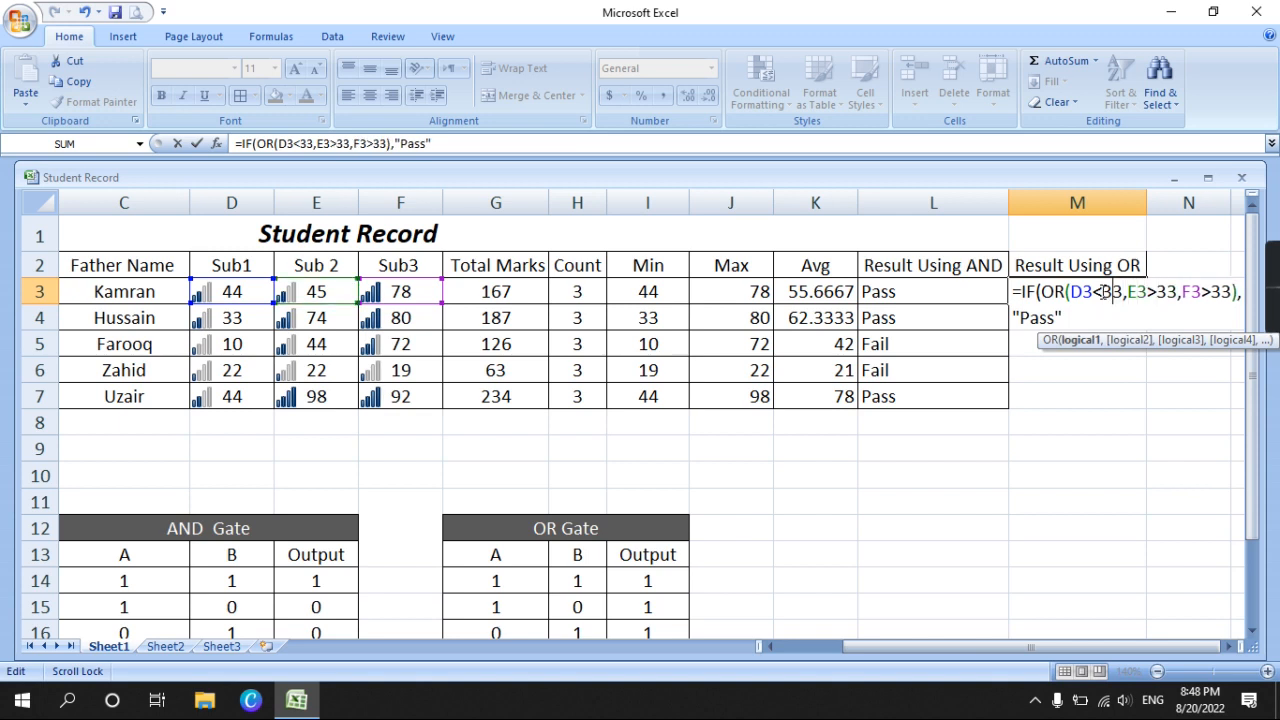
pyautogui.press('BackSpace')
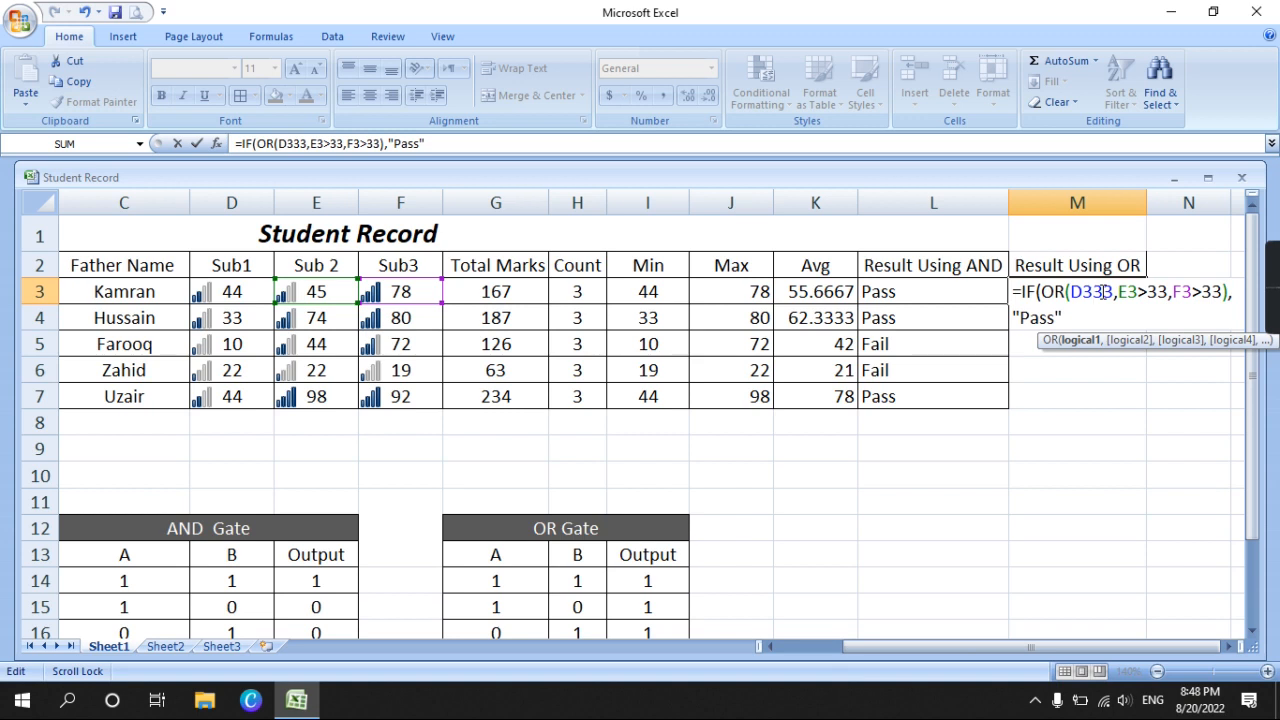
pyautogui.write('>')
pyautogui.press('End')
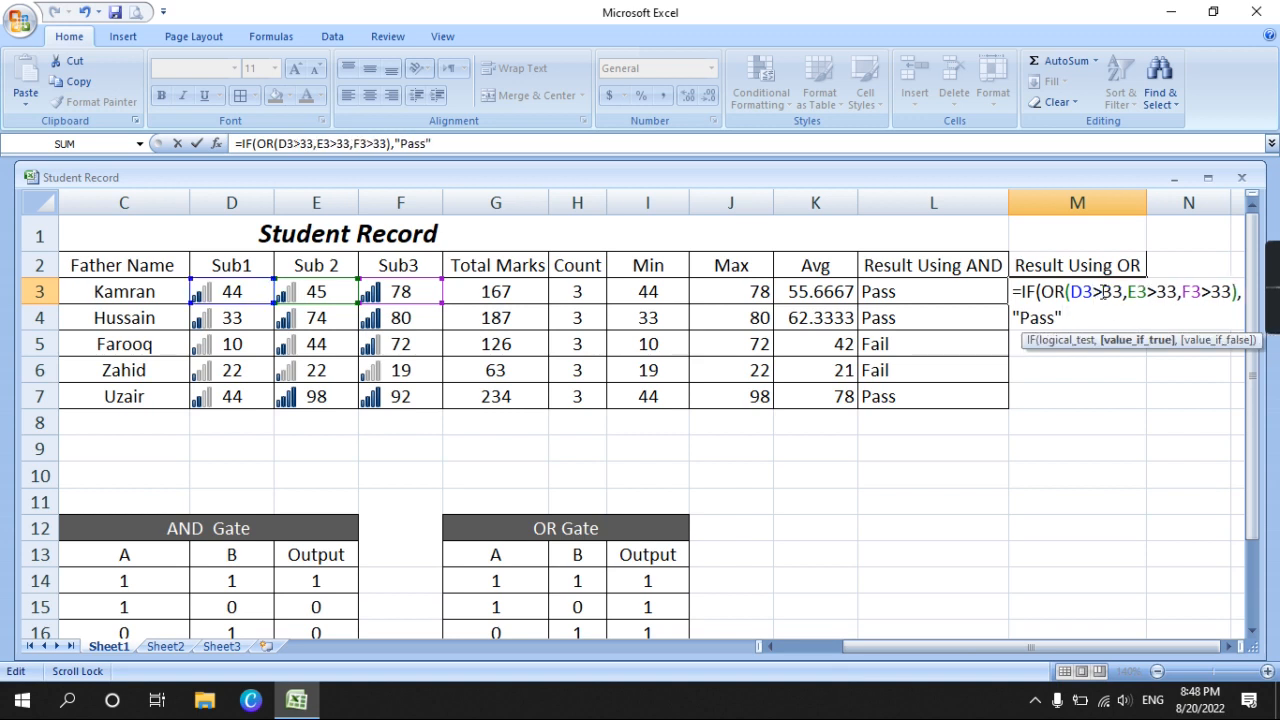
# Set the M3 formula's value-if-true to "Fail" and its value-if-false to "Pass", and close the IF function.
pyautogui.write(',"')
pyautogui.press('Left')
pyautogui.press('Left')
pyautogui.press('Left')
pyautogui.press('BackSpace')
pyautogui.press('BackSpace')
pyautogui.press('BackSpace')
pyautogui.press('BackSpace')
pyautogui.write('Fail')
pyautogui.press('Right')
pyautogui.press('Right')
pyautogui.press('Right')
pyautogui.write('Pass')
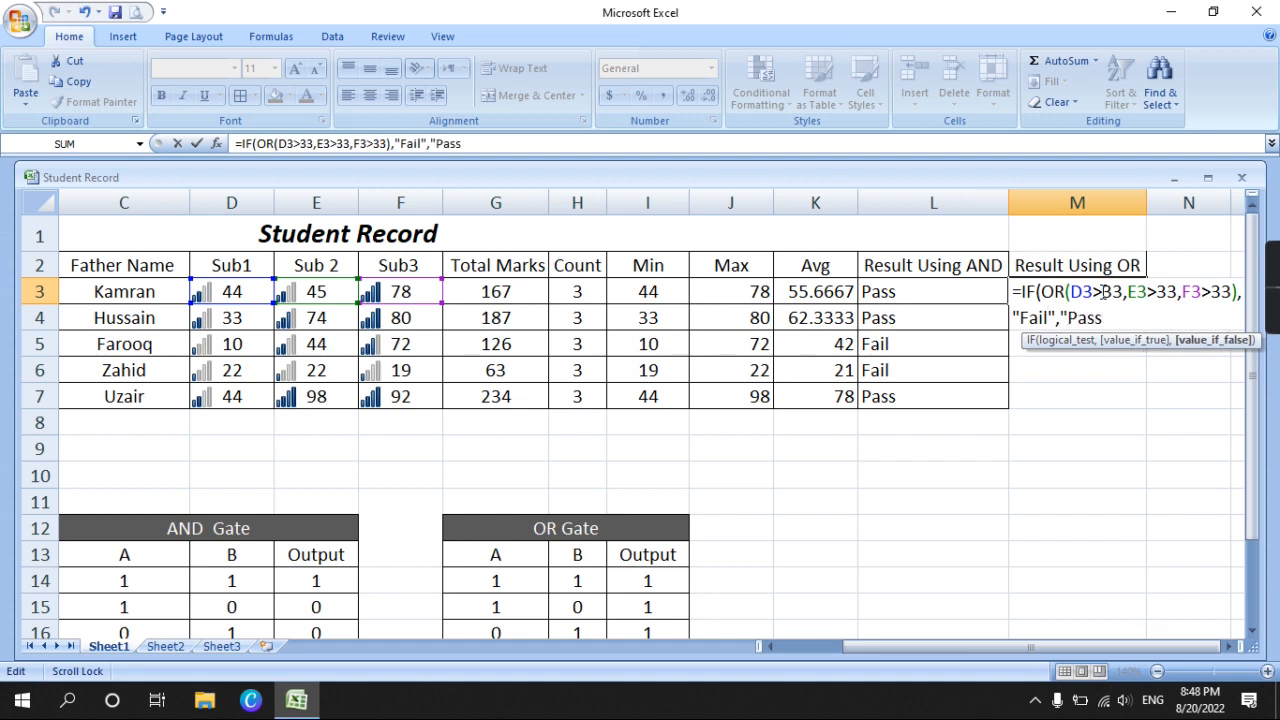
pyautogui.write('")')
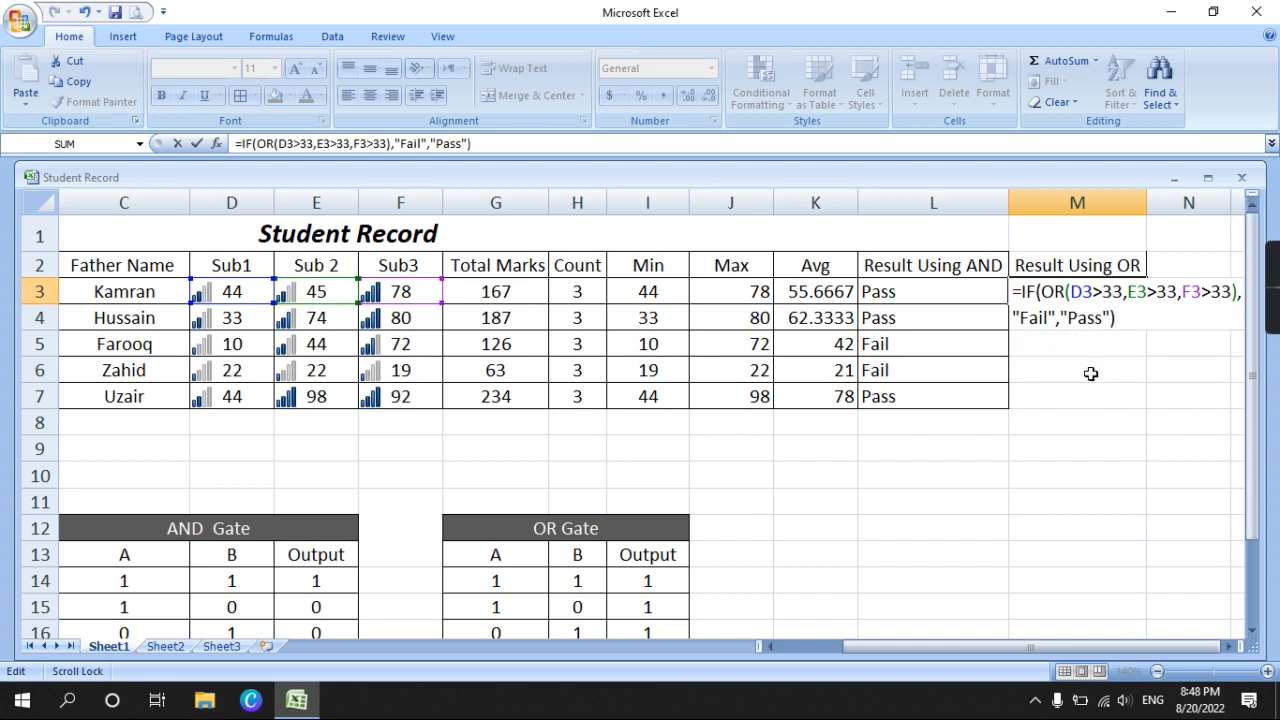
# Change all three OR conditions in the M3 formula to less-than comparisons: D3<33, E3<33 and F3<33.
pyautogui.moveTo(896, 648); pyautogui.dragTo(898, 650)
pyautogui.click(1101, 292)
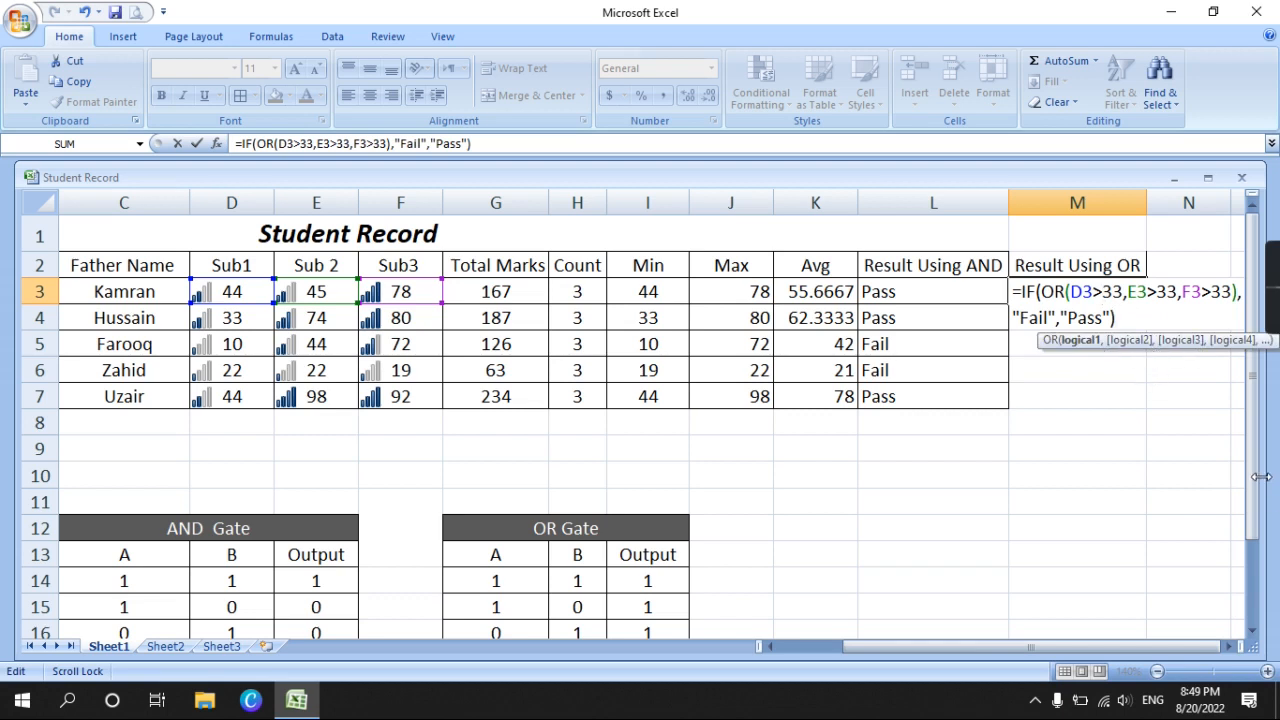
pyautogui.press('BackSpace')
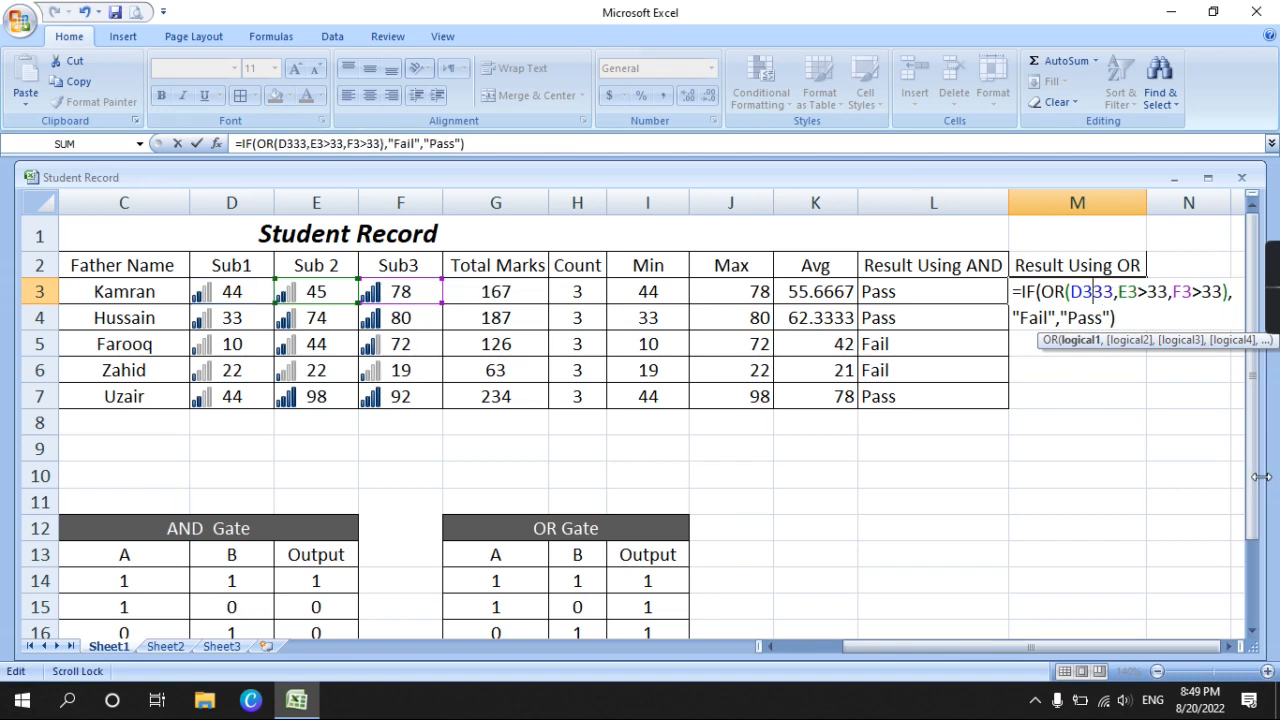
pyautogui.write('<')
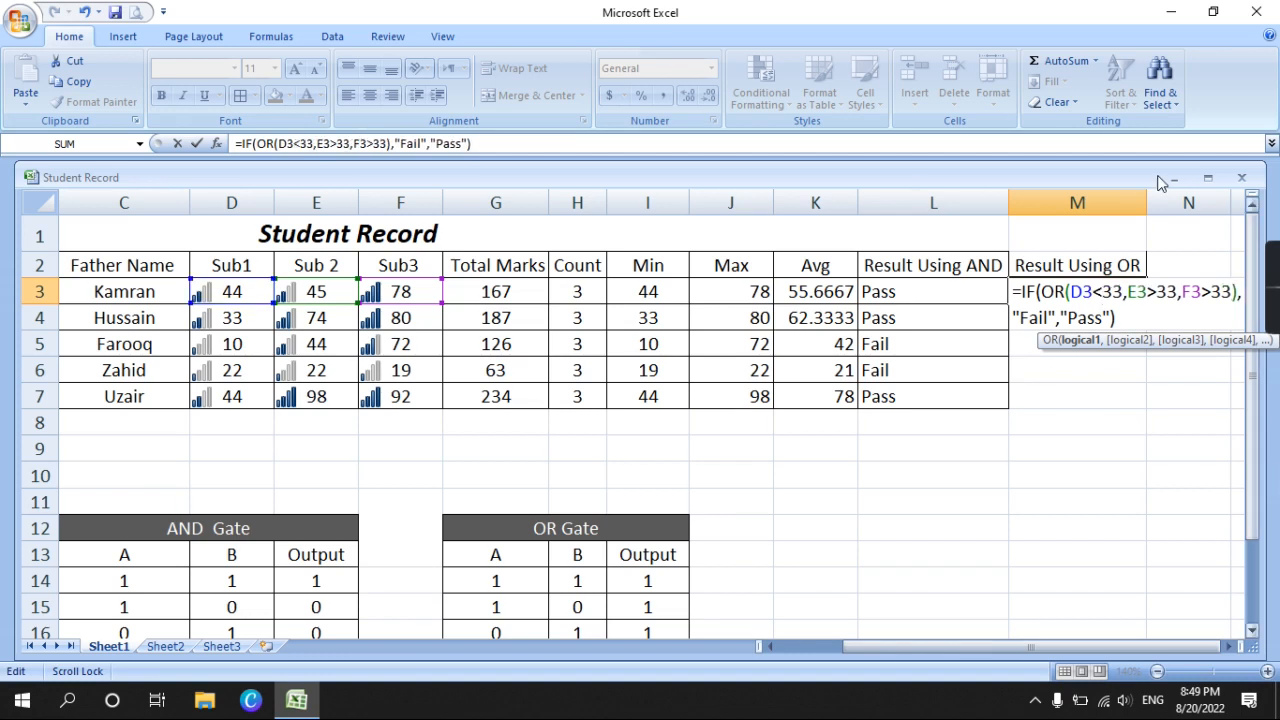
pyautogui.click(1159, 288)
pyautogui.press('BackSpace')
pyautogui.write('<')
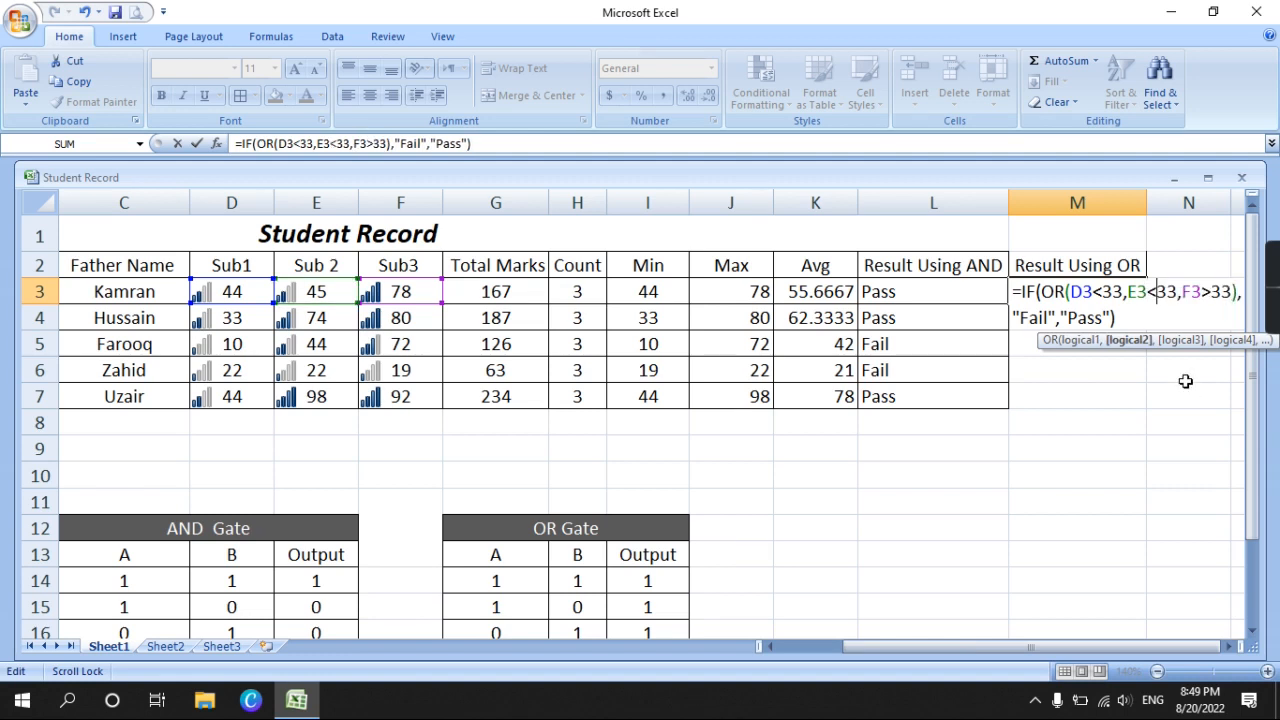
pyautogui.press('Right')
pyautogui.press('Right')
pyautogui.press('Right')
pyautogui.press('BackSpace')
pyautogui.write('<')
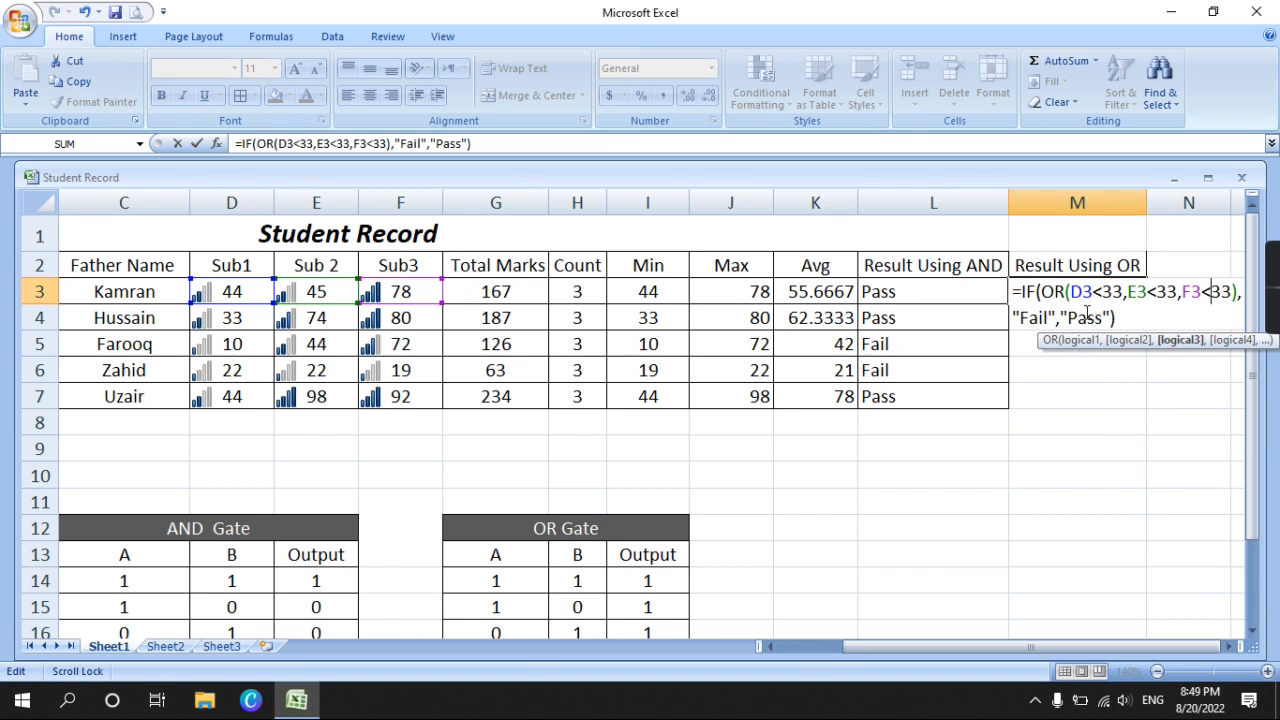
pyautogui.click(1088, 289)
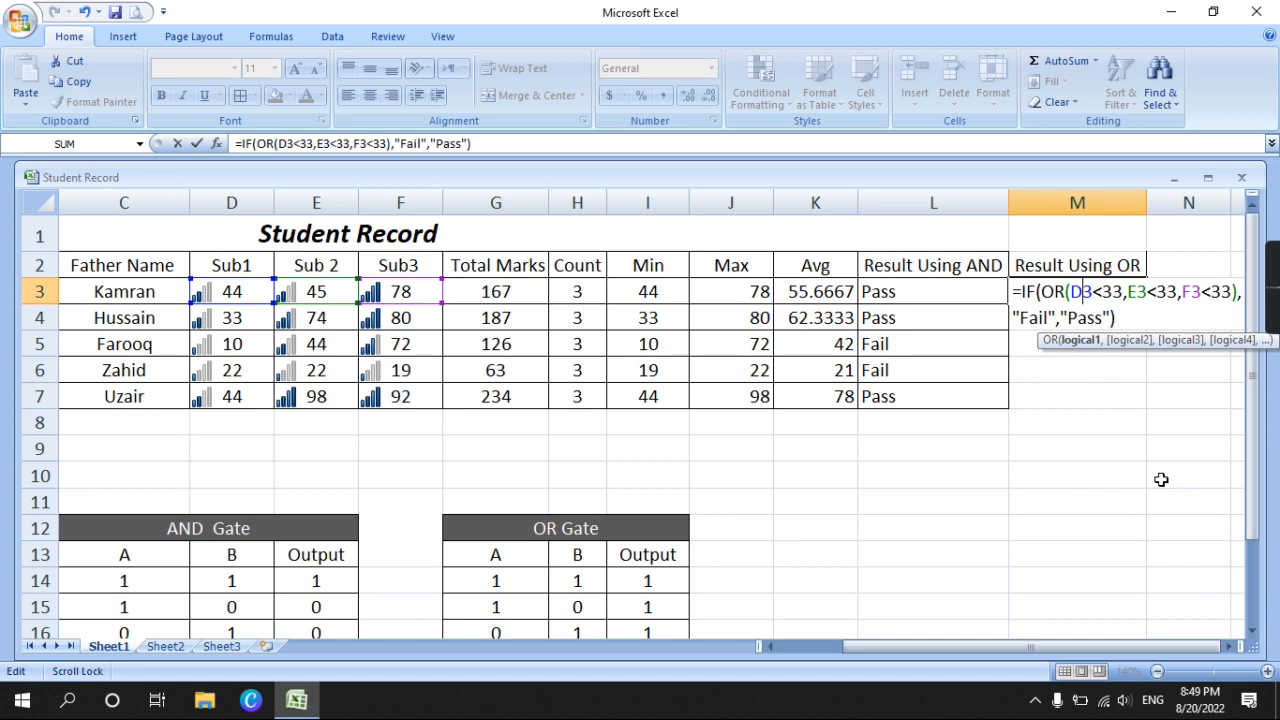
# Commit the IF and OR formula in M3 and fill it down through M7 for the remaining students.
pyautogui.press('Return')
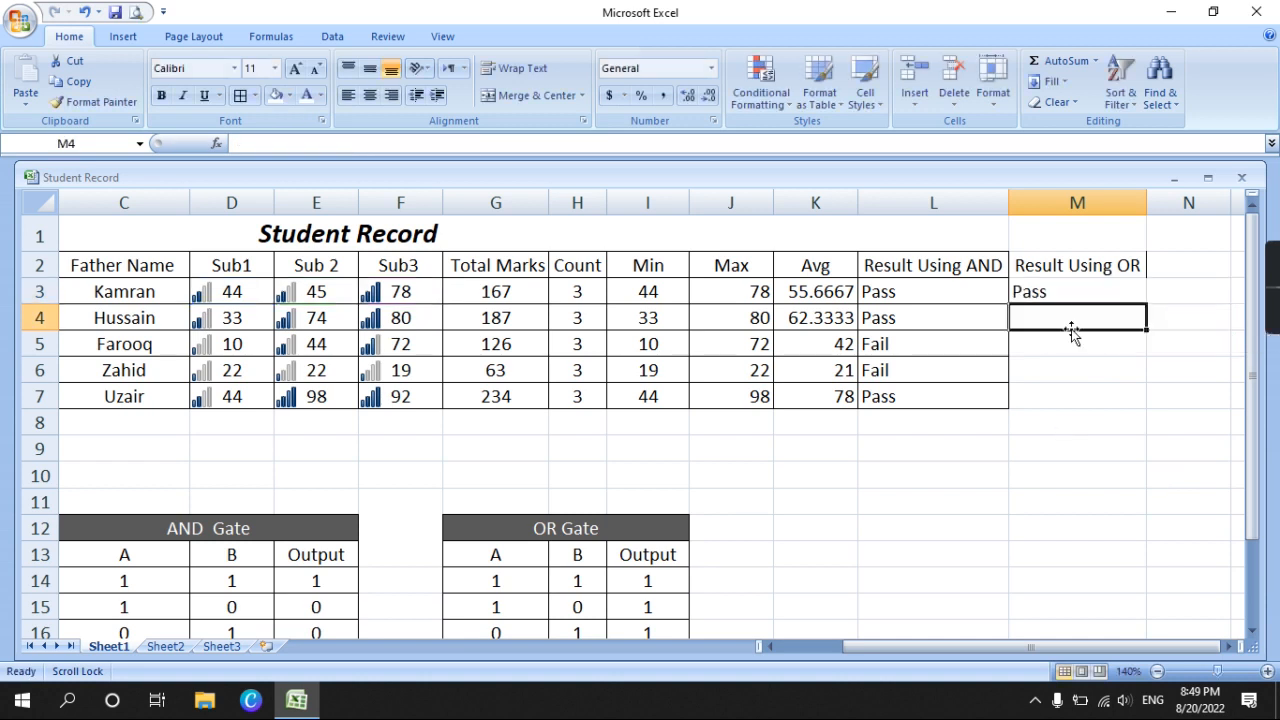
pyautogui.click(1070, 298)
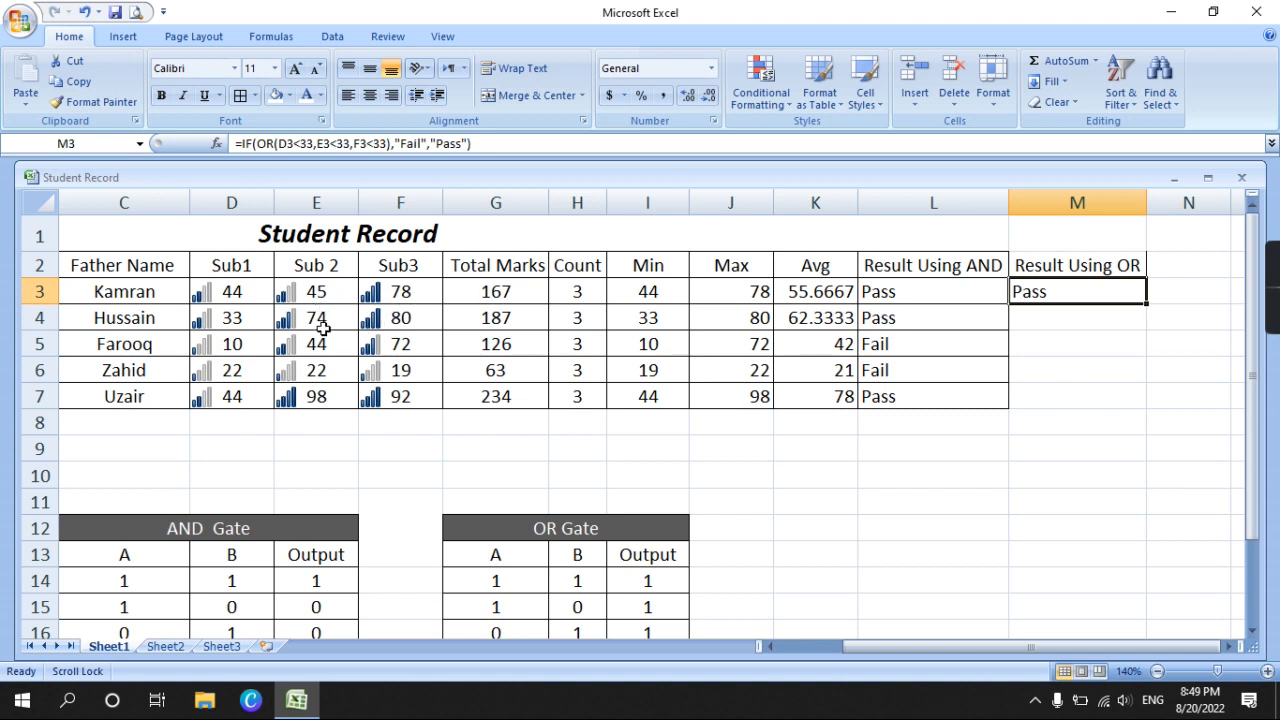
pyautogui.moveTo(1146, 311); pyautogui.dragTo(1138, 401)
pyautogui.click(1224, 414)
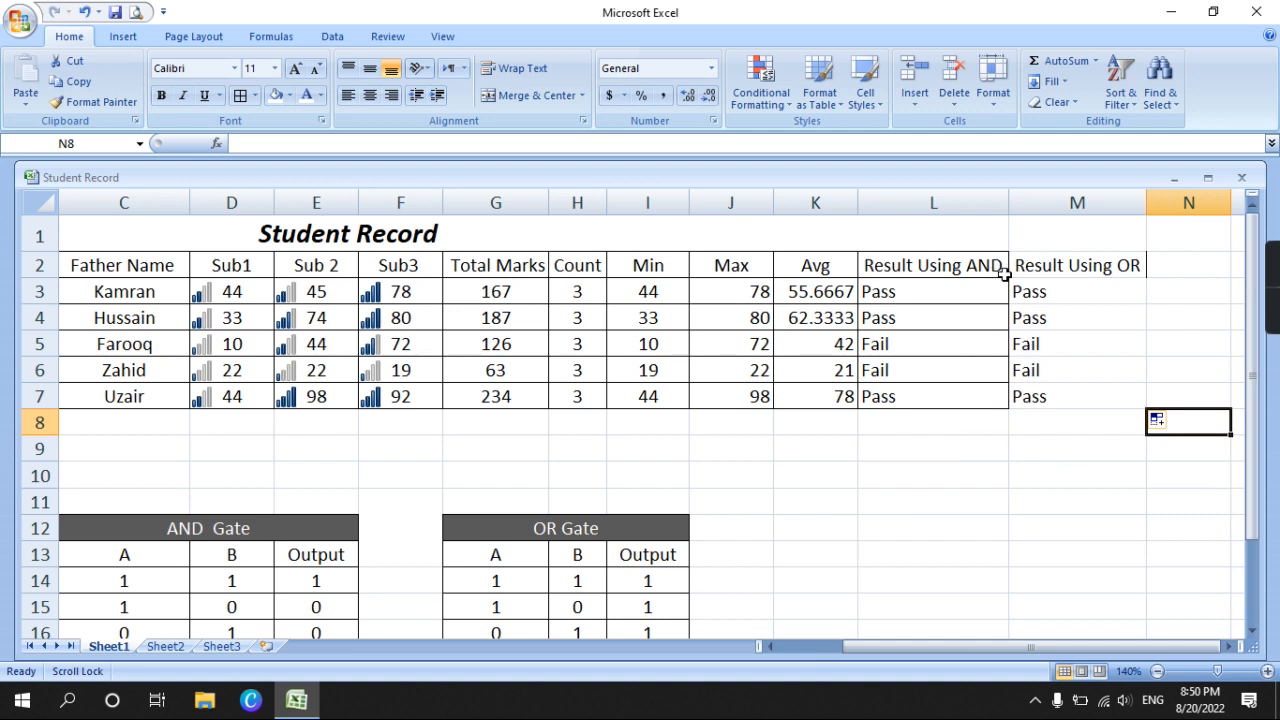
# Apply All Borders to the Result Using OR column, cells M2:M7.
pyautogui.moveTo(1020, 265); pyautogui.dragTo(1090, 403)
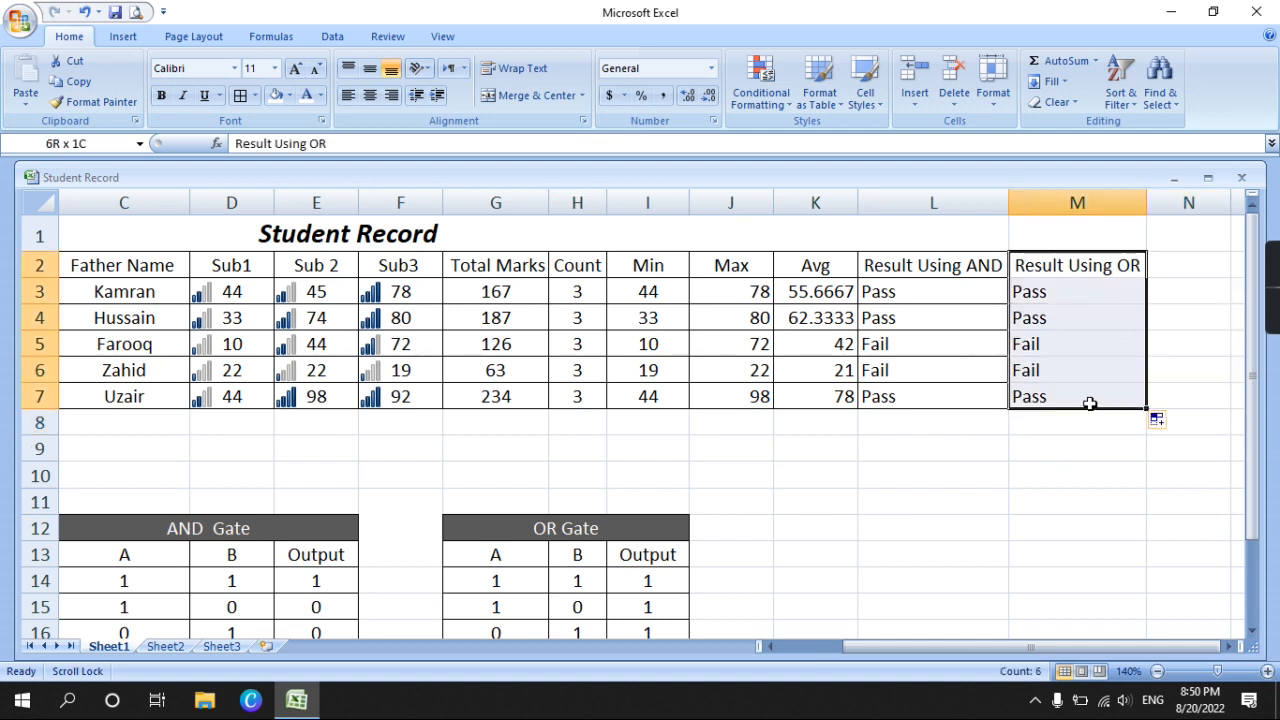
pyautogui.click(255, 96)
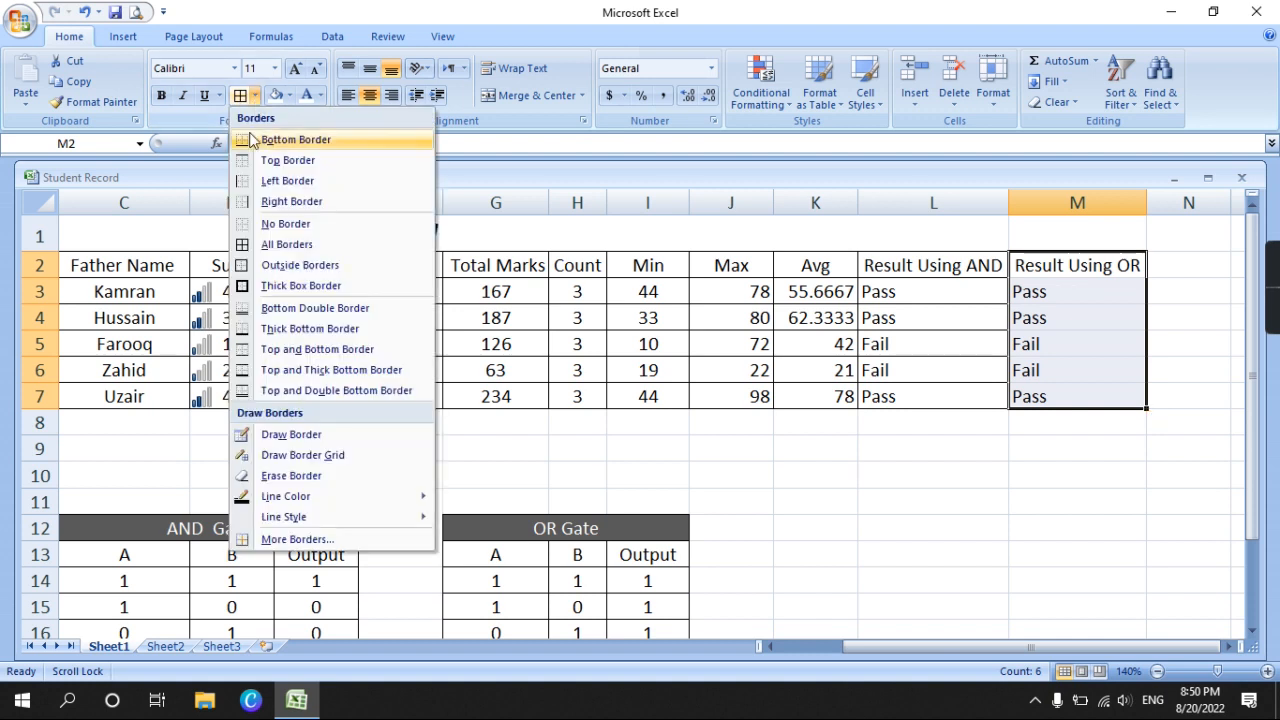
pyautogui.click(297, 244)
pyautogui.click(791, 421)
# Compare the Result Using AND and Result Using OR columns in L2:M7.
pyautogui.click(935, 360)
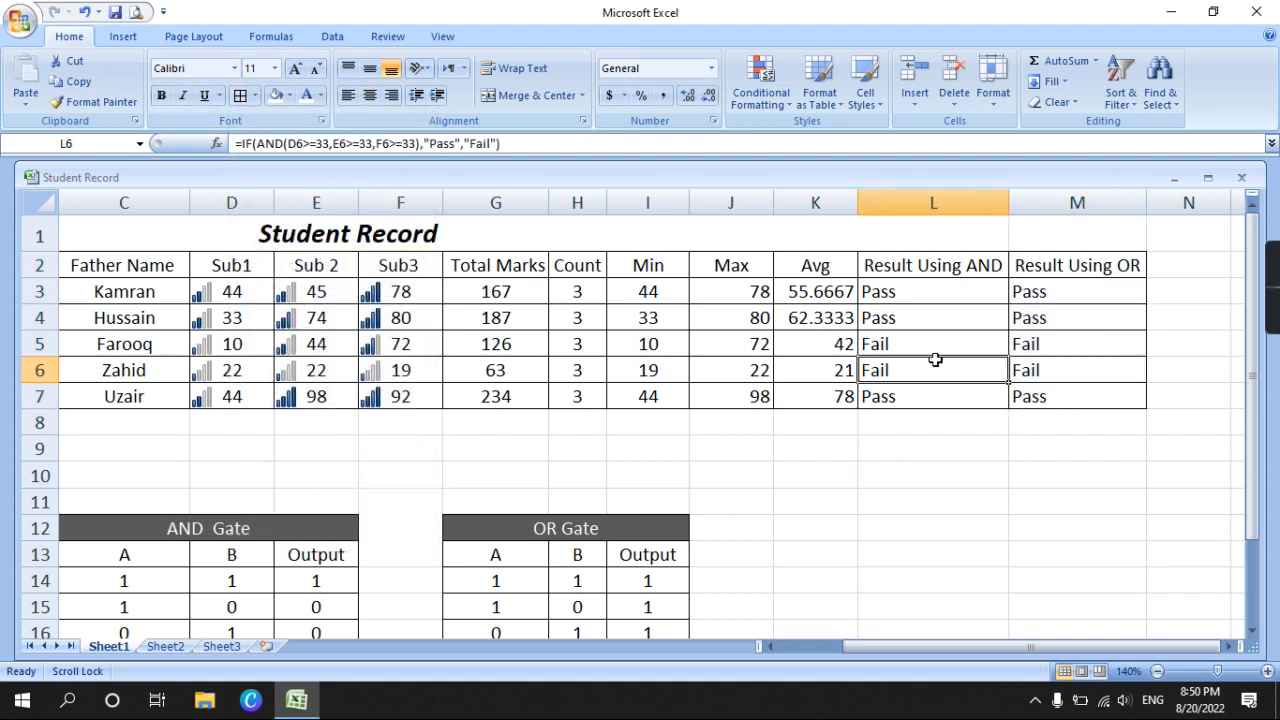
pyautogui.moveTo(876, 262); pyautogui.dragTo(1103, 401)
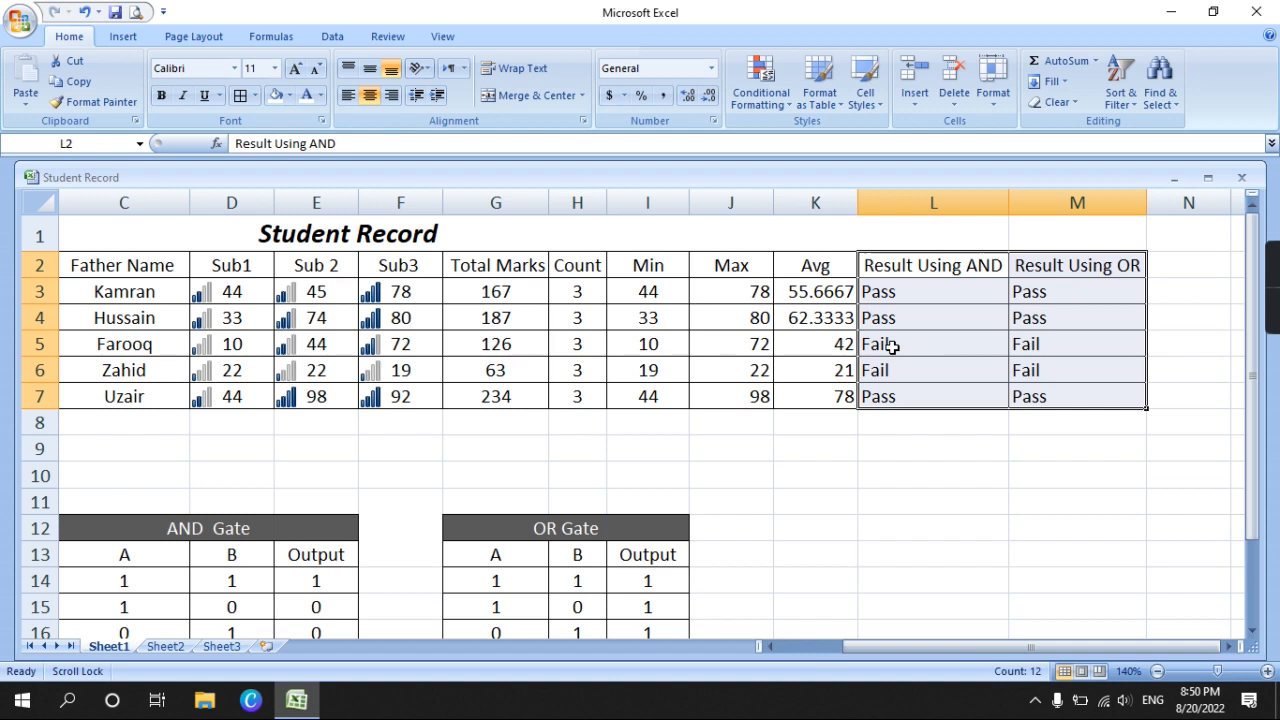
pyautogui.press('Return')
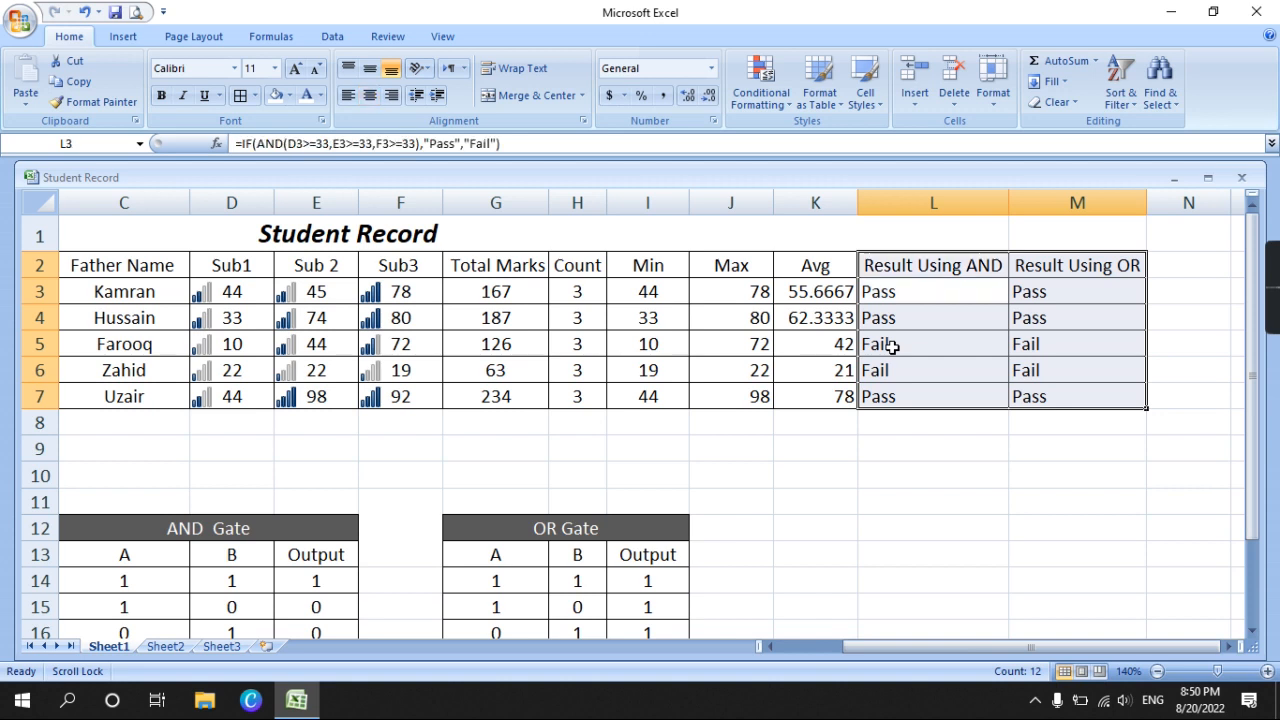
pyautogui.click(988, 527)
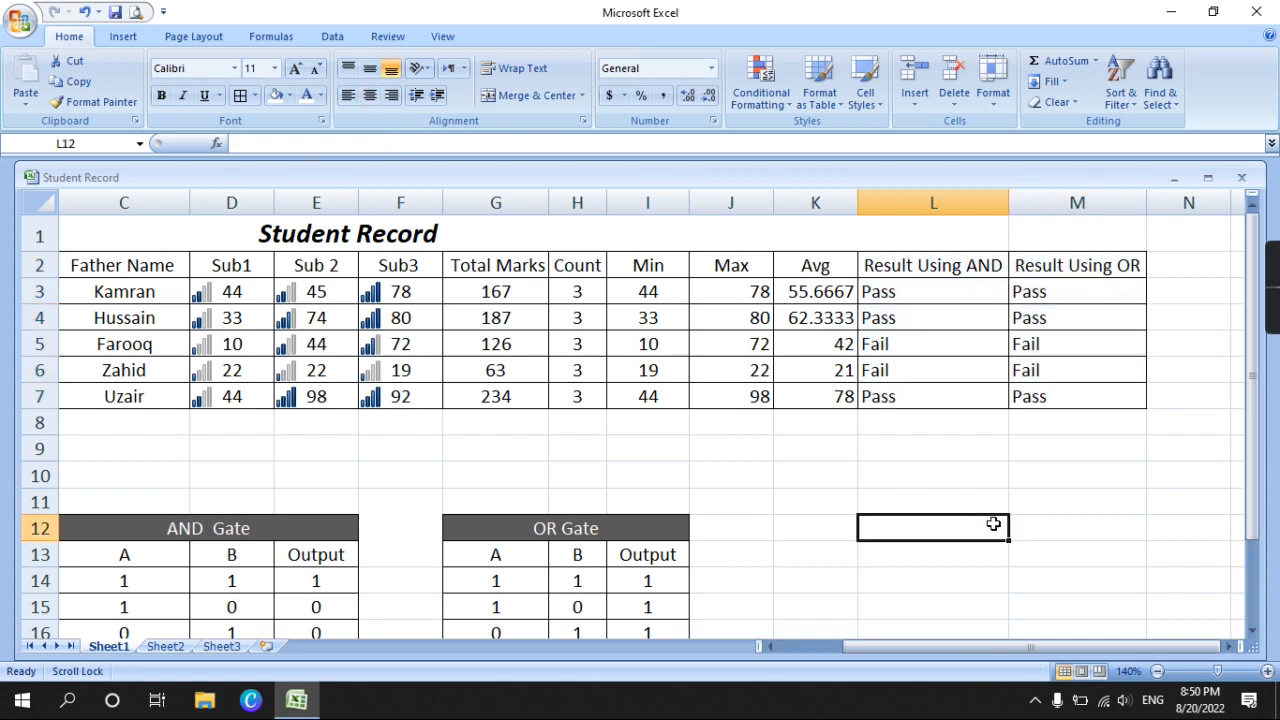
# Examine the AND Gate truth table in C12:E17, checking its headings and the A and B inputs in rows 14 and 15.
pyautogui.scroll(-3, 732, 568)
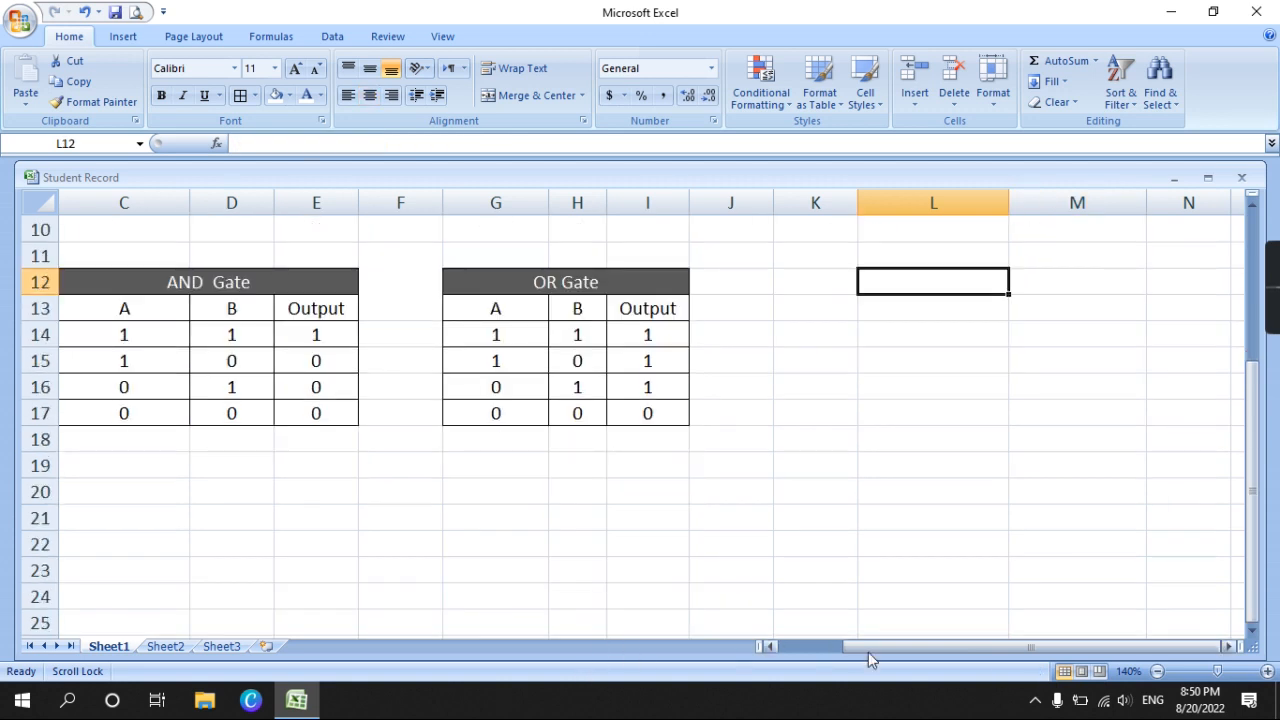
pyautogui.moveTo(869, 647); pyautogui.dragTo(803, 663)
pyautogui.moveTo(310, 290); pyautogui.dragTo(396, 408)
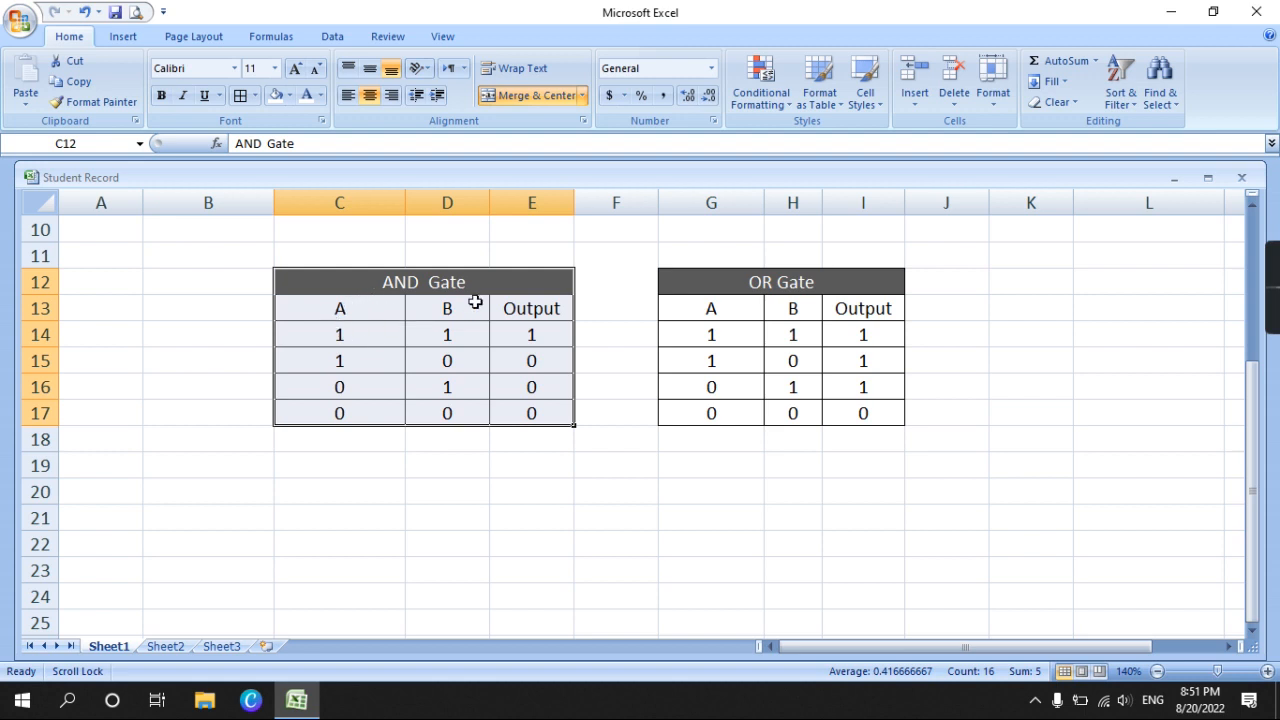
pyautogui.moveTo(335, 312); pyautogui.dragTo(533, 298)
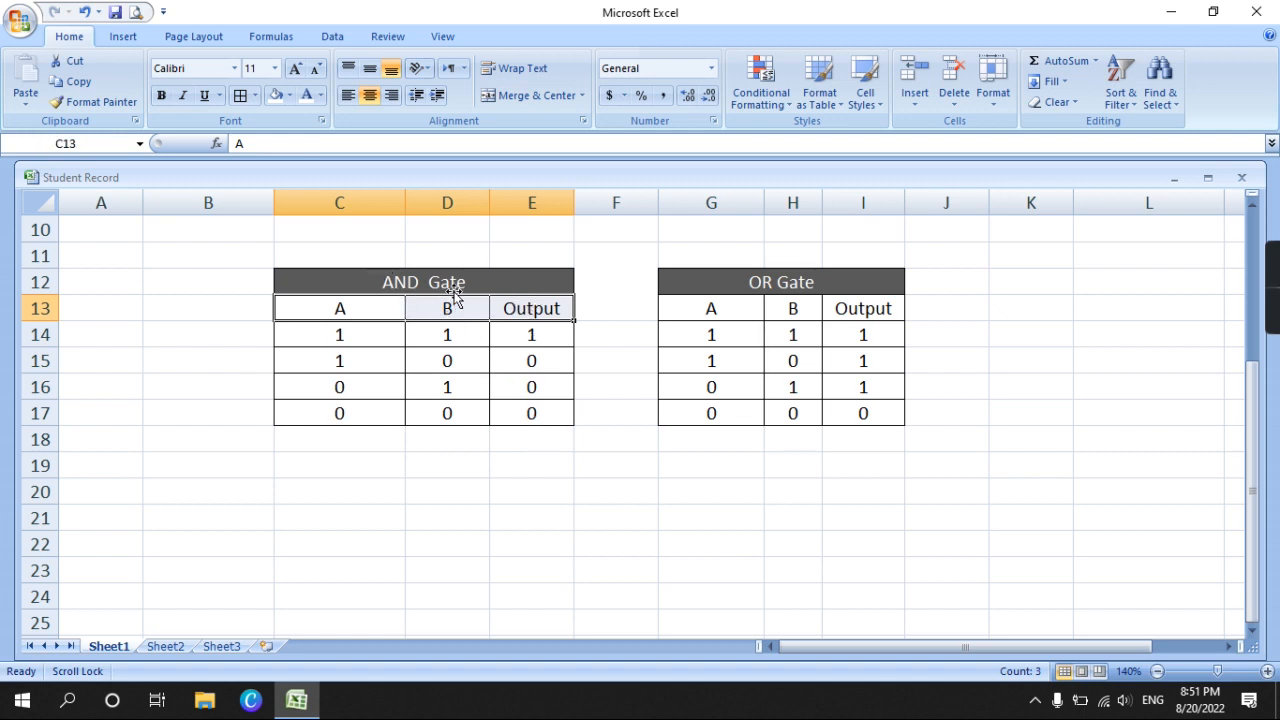
pyautogui.click(439, 436)
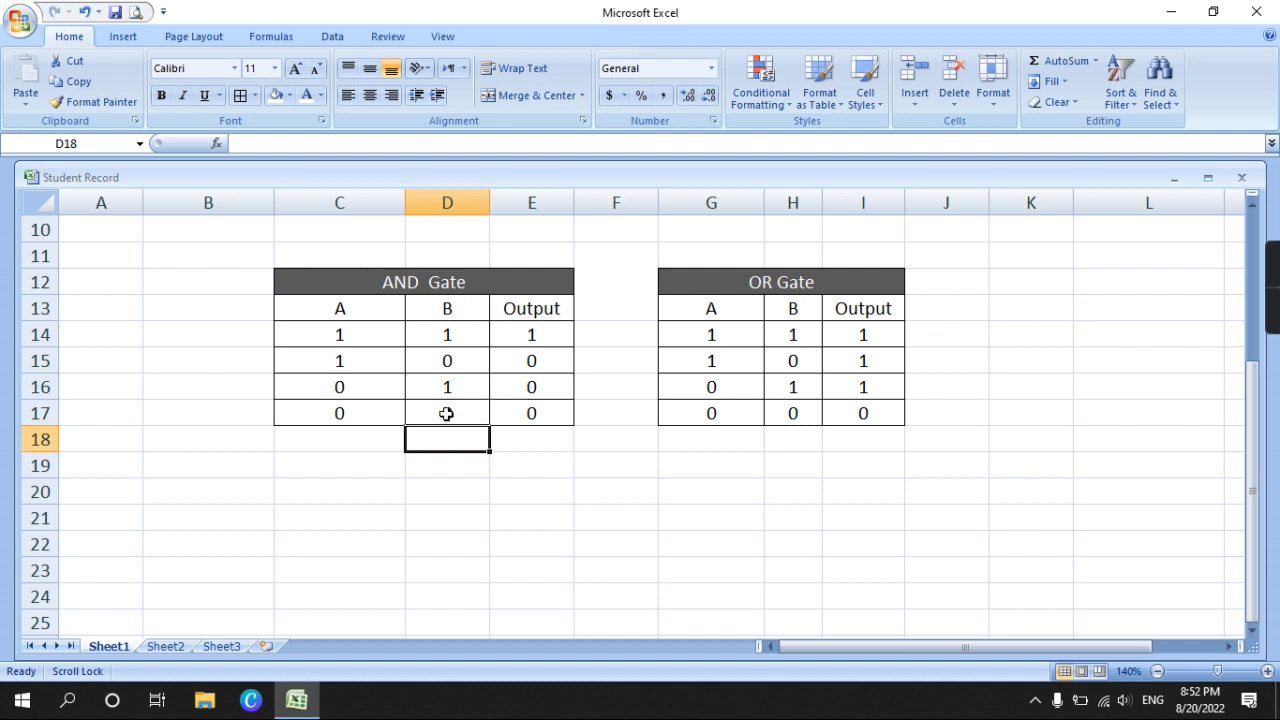
pyautogui.moveTo(322, 334); pyautogui.dragTo(434, 336)
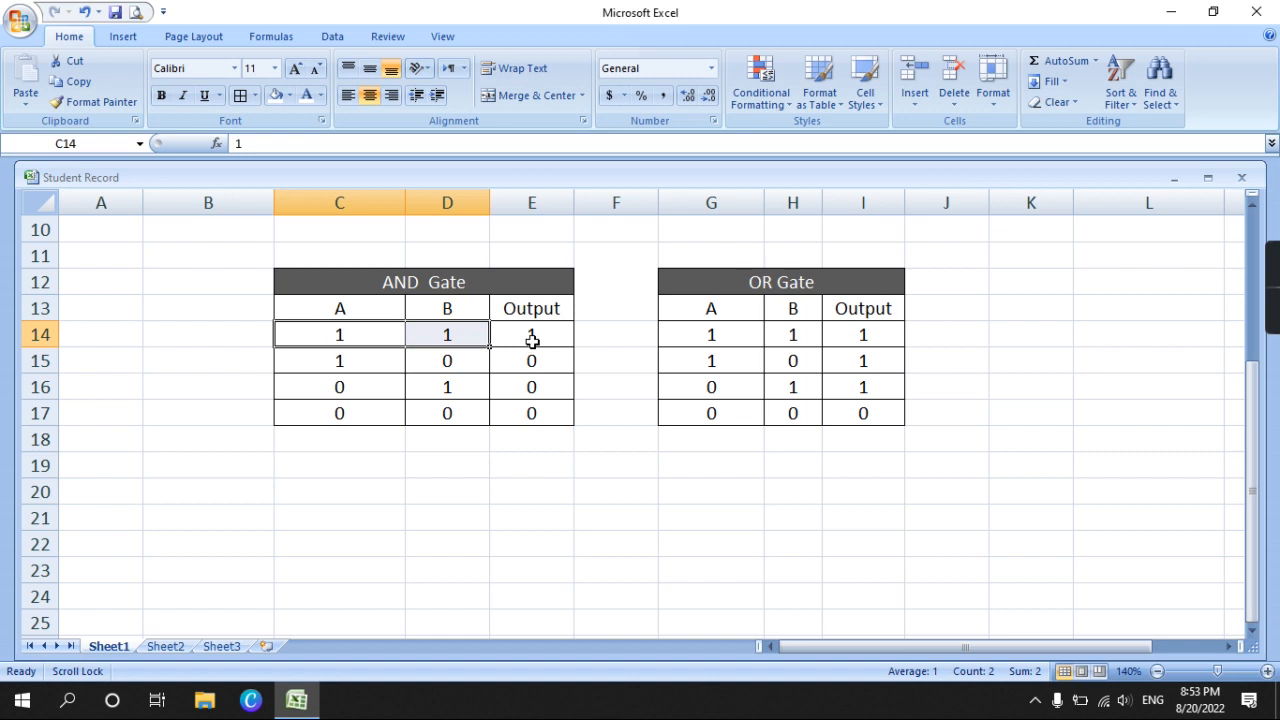
pyautogui.click(345, 362)
pyautogui.click(448, 362)
pyautogui.moveTo(448, 362); pyautogui.dragTo(359, 360)
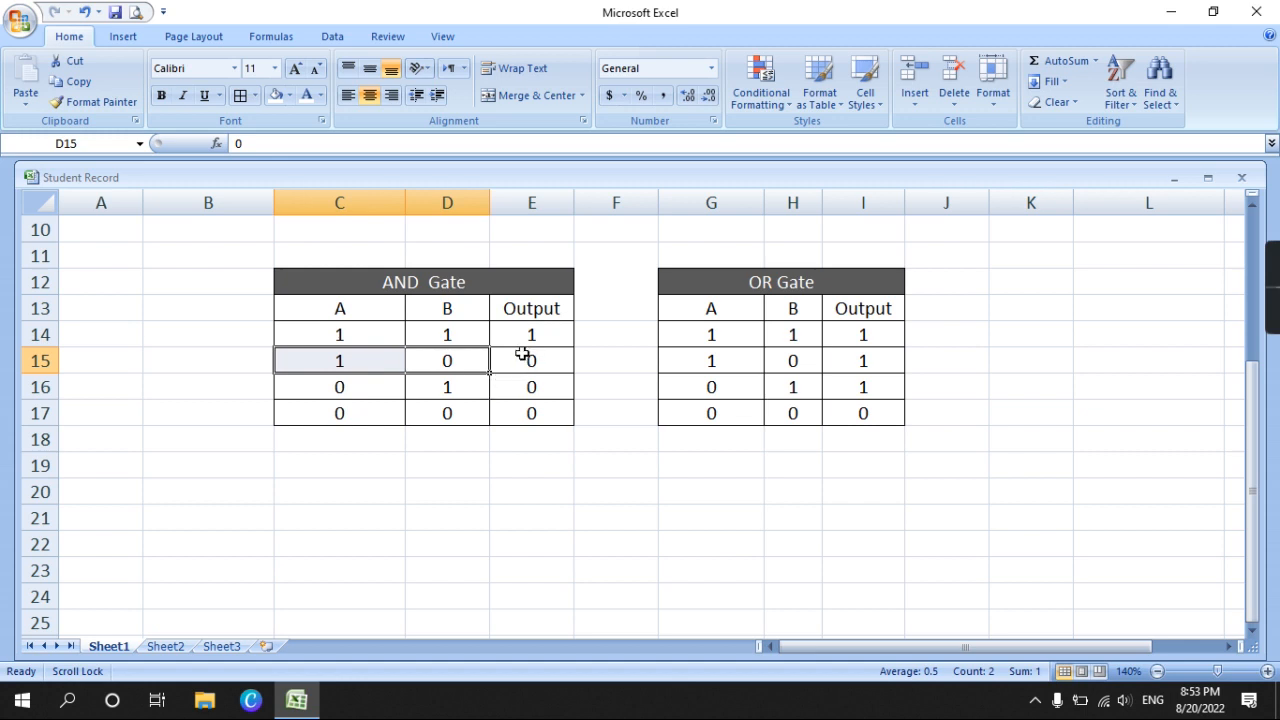
pyautogui.click(847, 500)
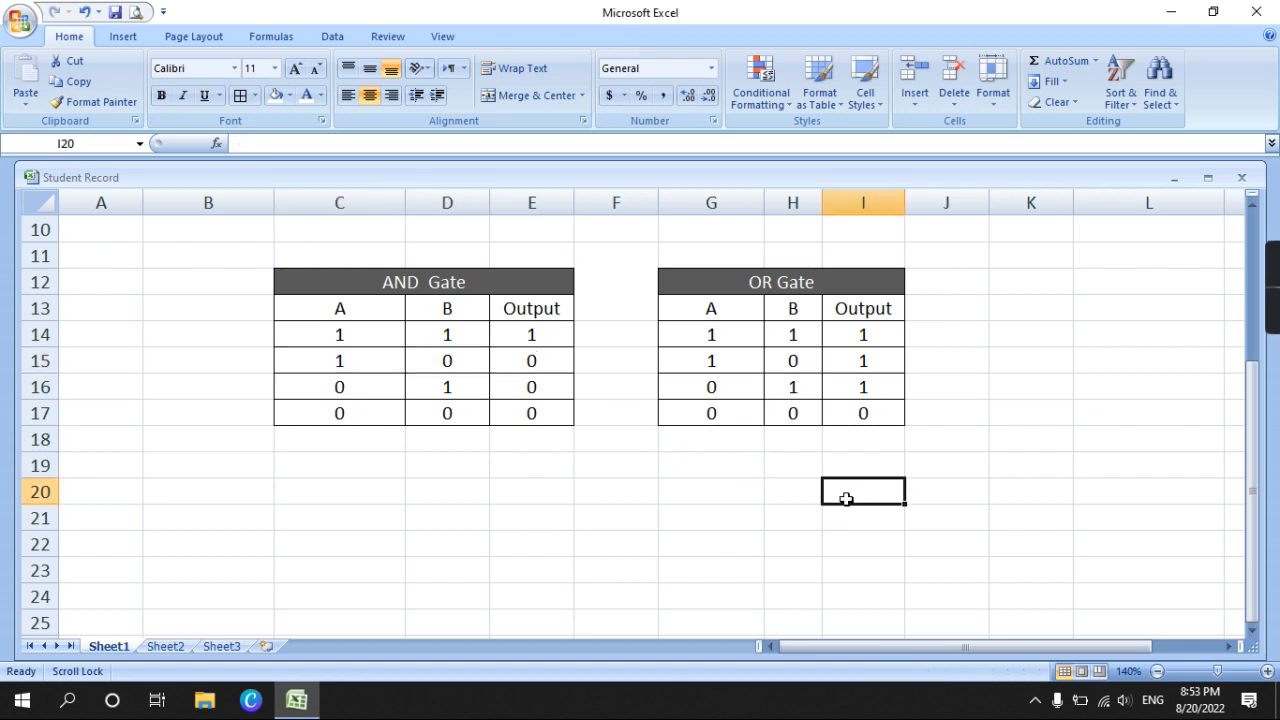
# Examine the OR Gate truth table in G12:I17, reading its A and B inputs and the outputs in I14:I16.
pyautogui.moveTo(704, 284); pyautogui.dragTo(857, 411)
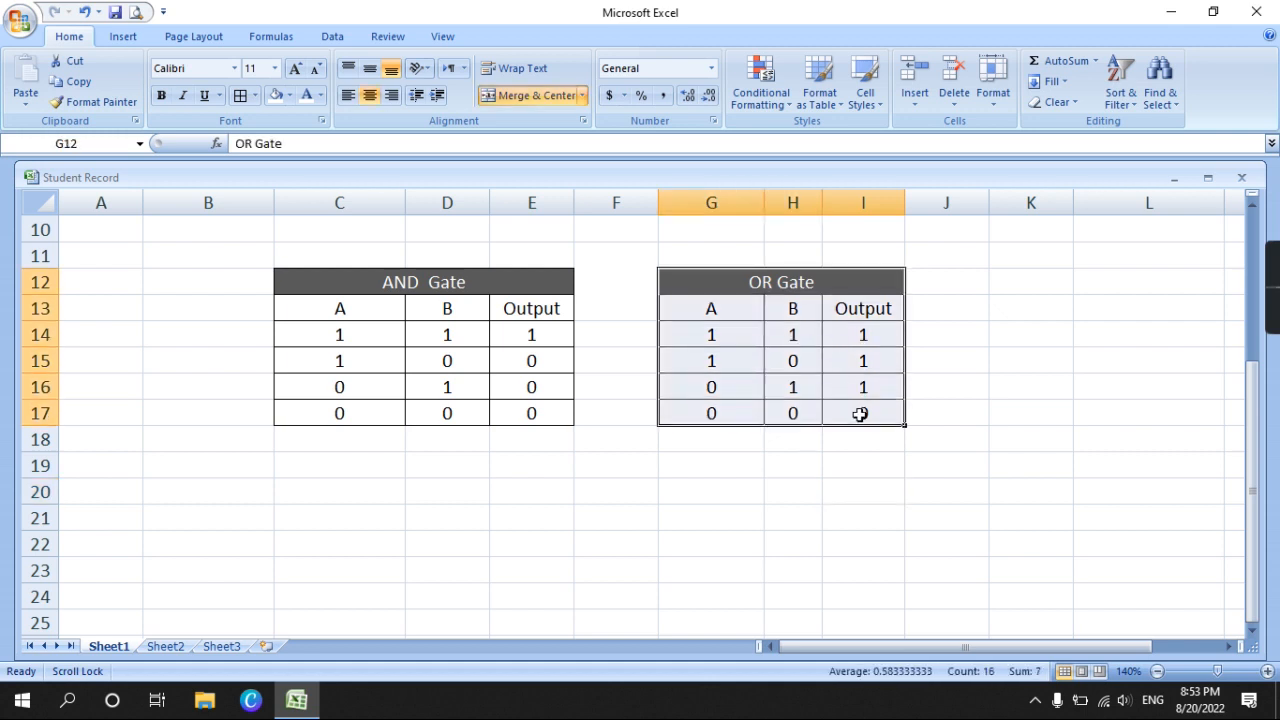
pyautogui.click(740, 306)
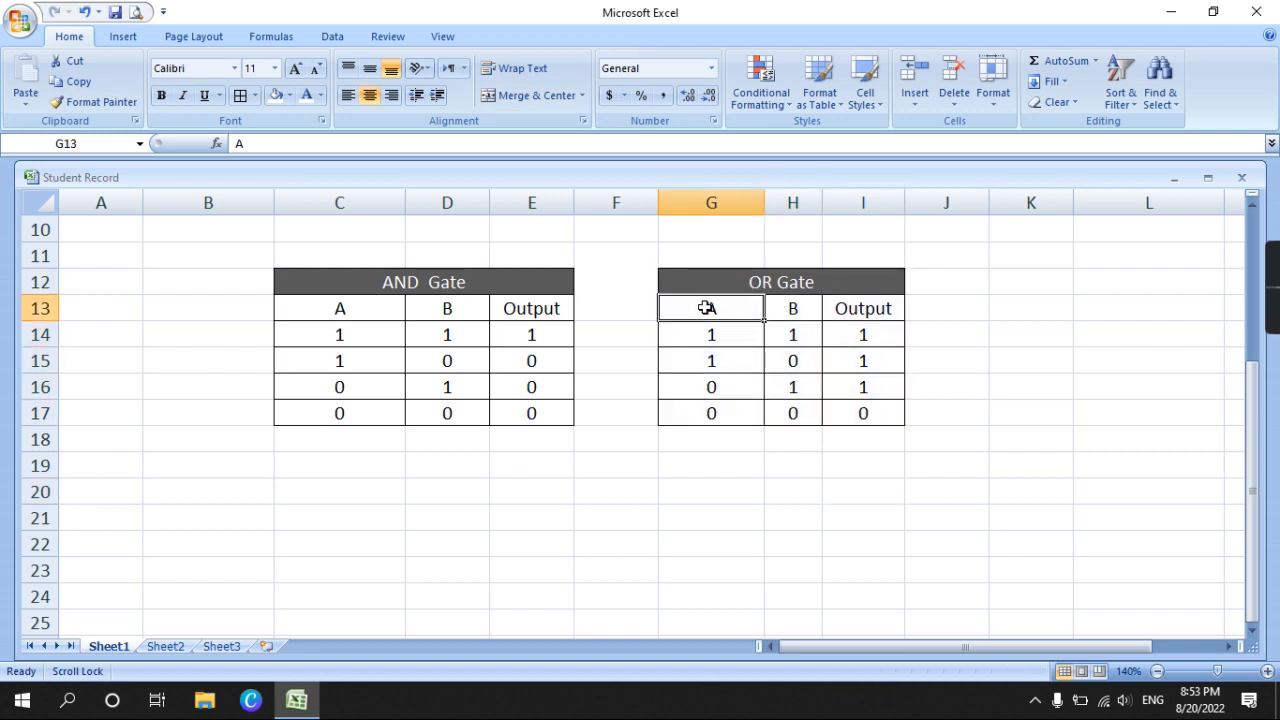
pyautogui.moveTo(706, 308); pyautogui.dragTo(793, 308)
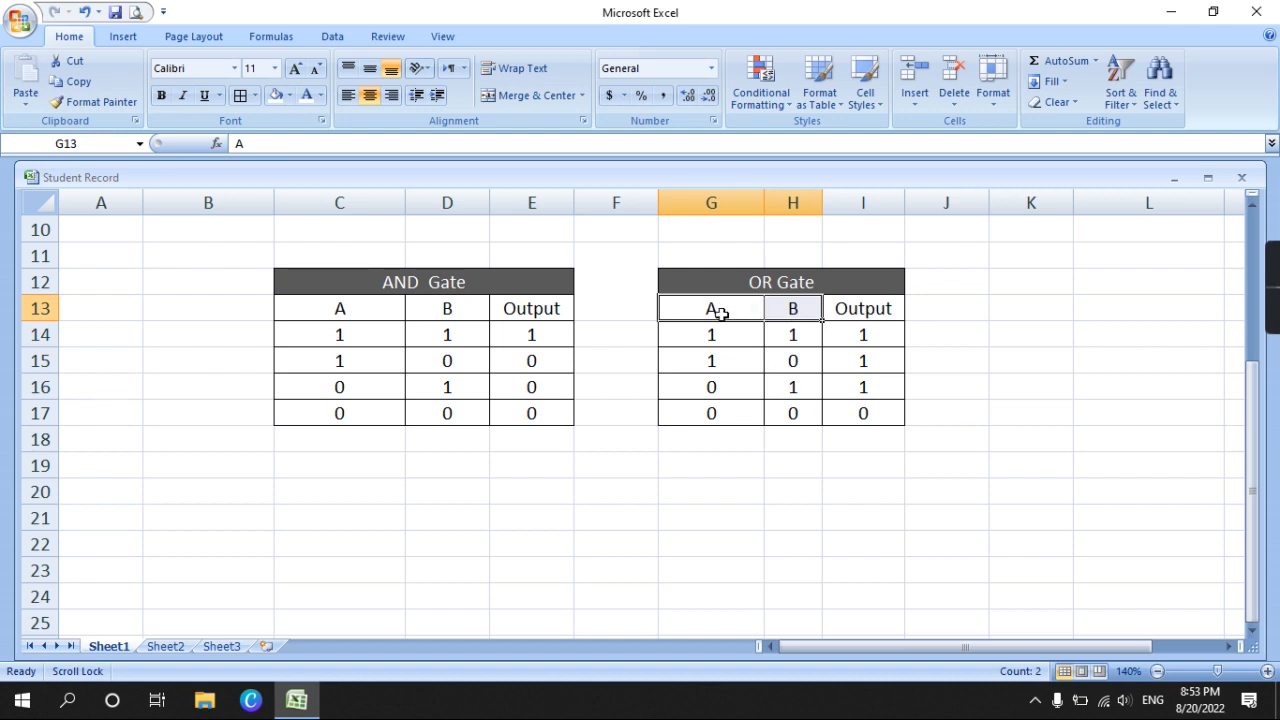
pyautogui.moveTo(948, 647); pyautogui.dragTo(1068, 662)
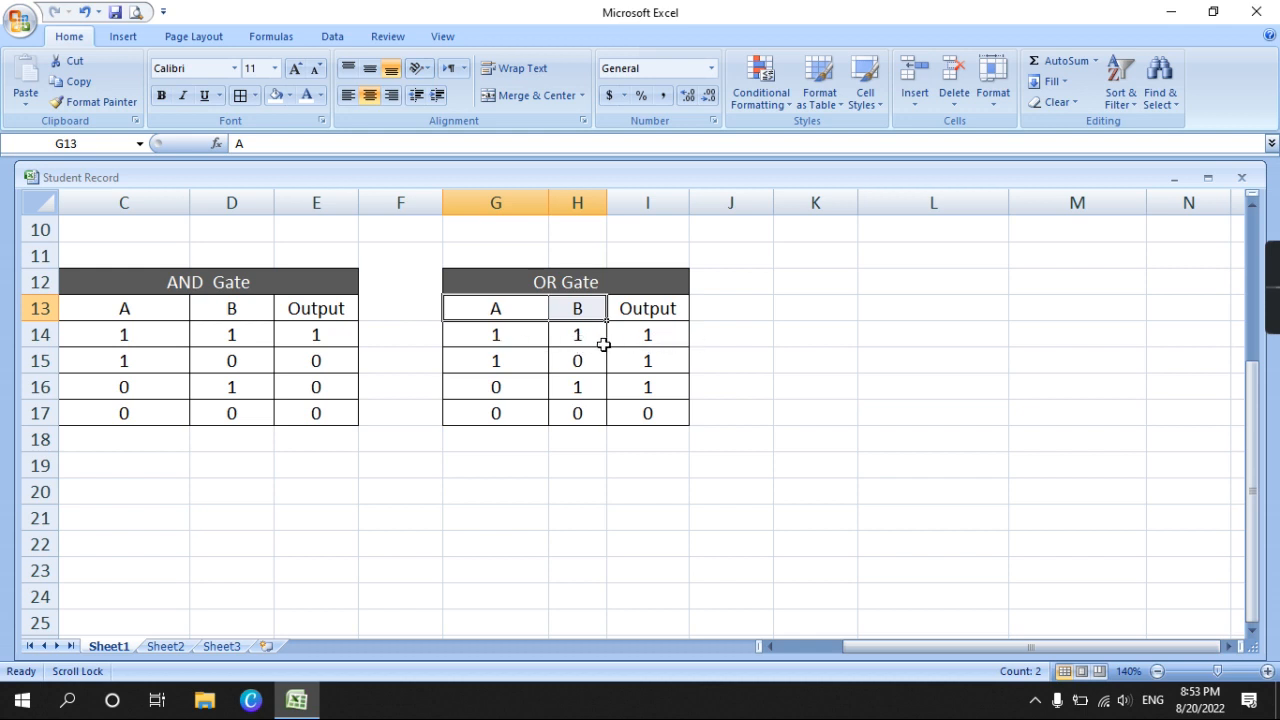
pyautogui.click(495, 363)
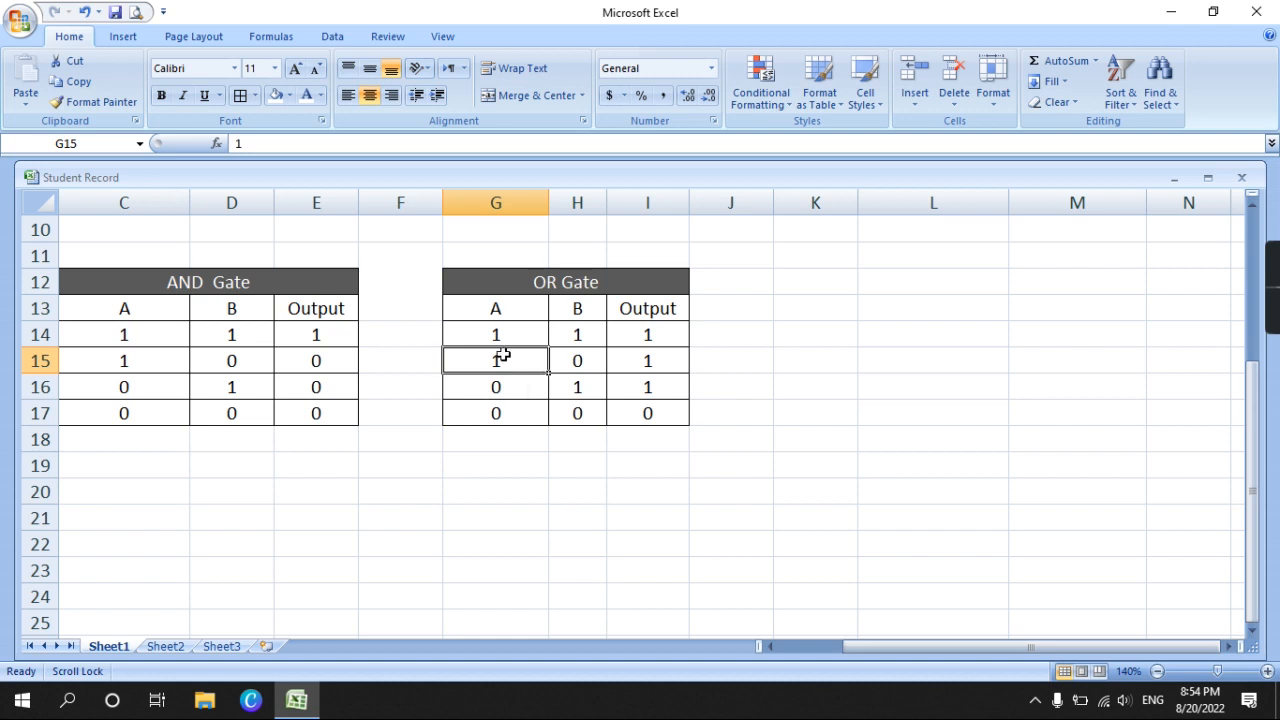
pyautogui.click(641, 358)
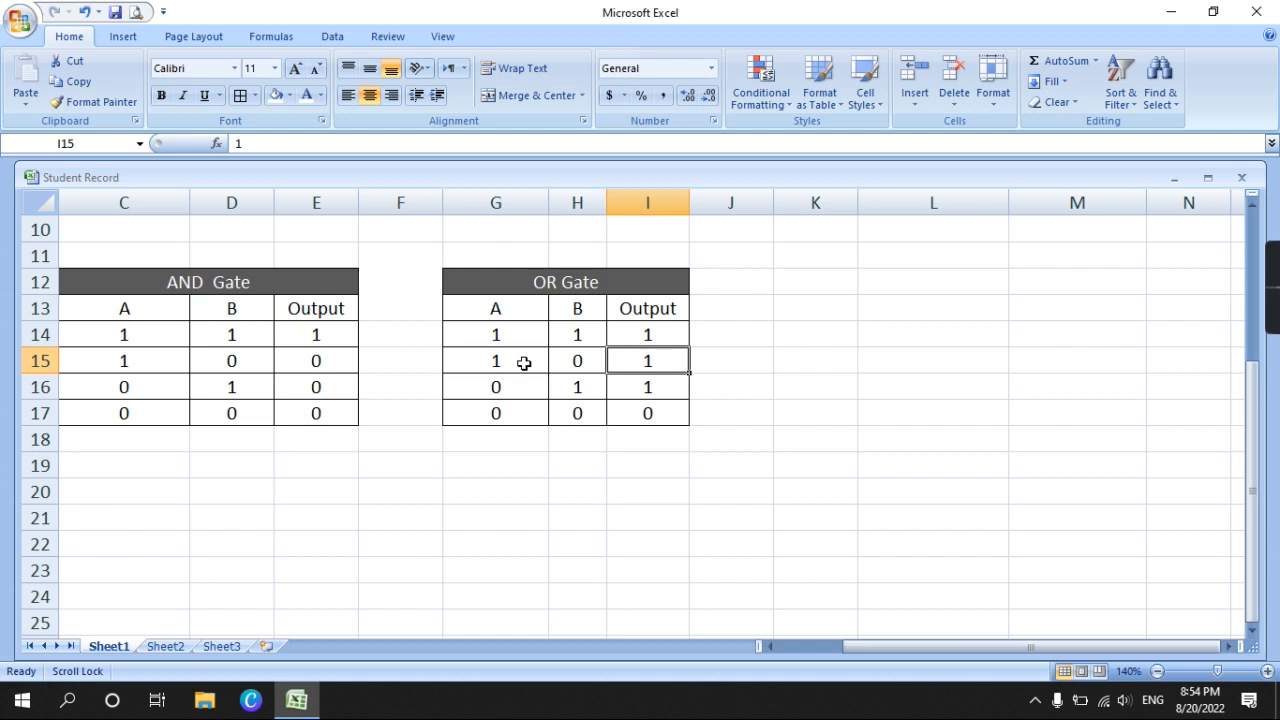
pyautogui.click(494, 362)
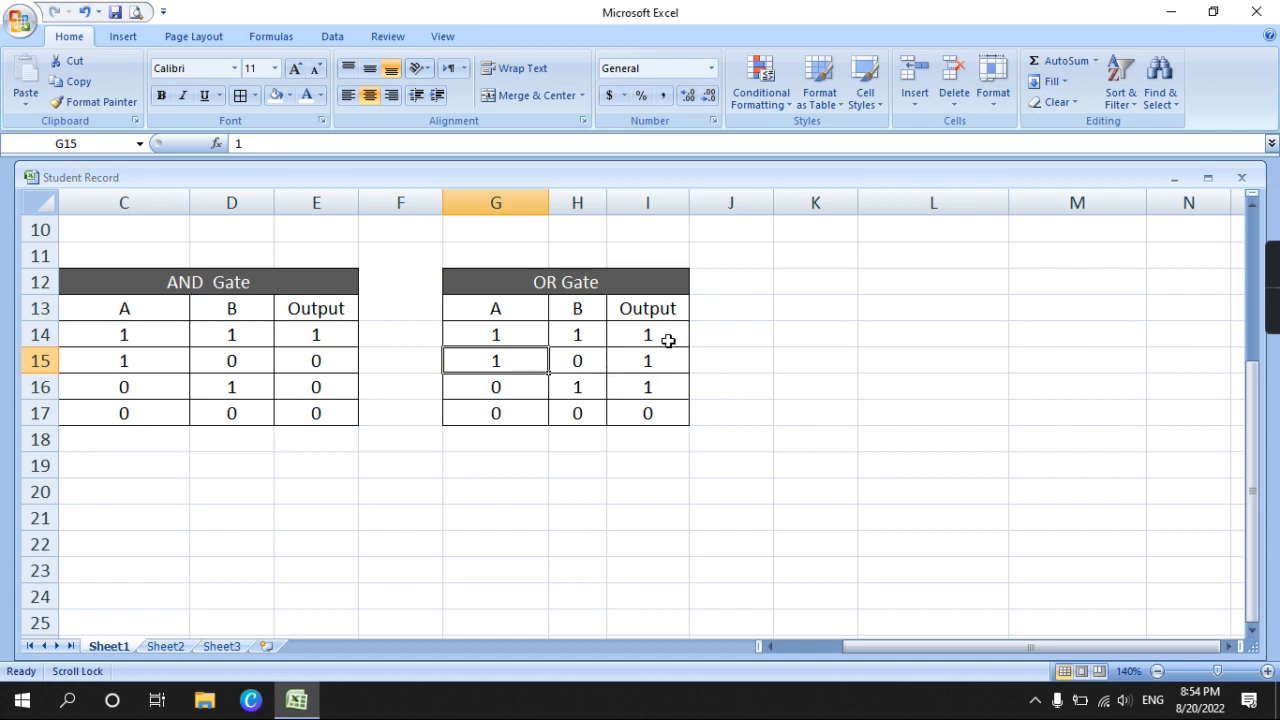
pyautogui.click(492, 390)
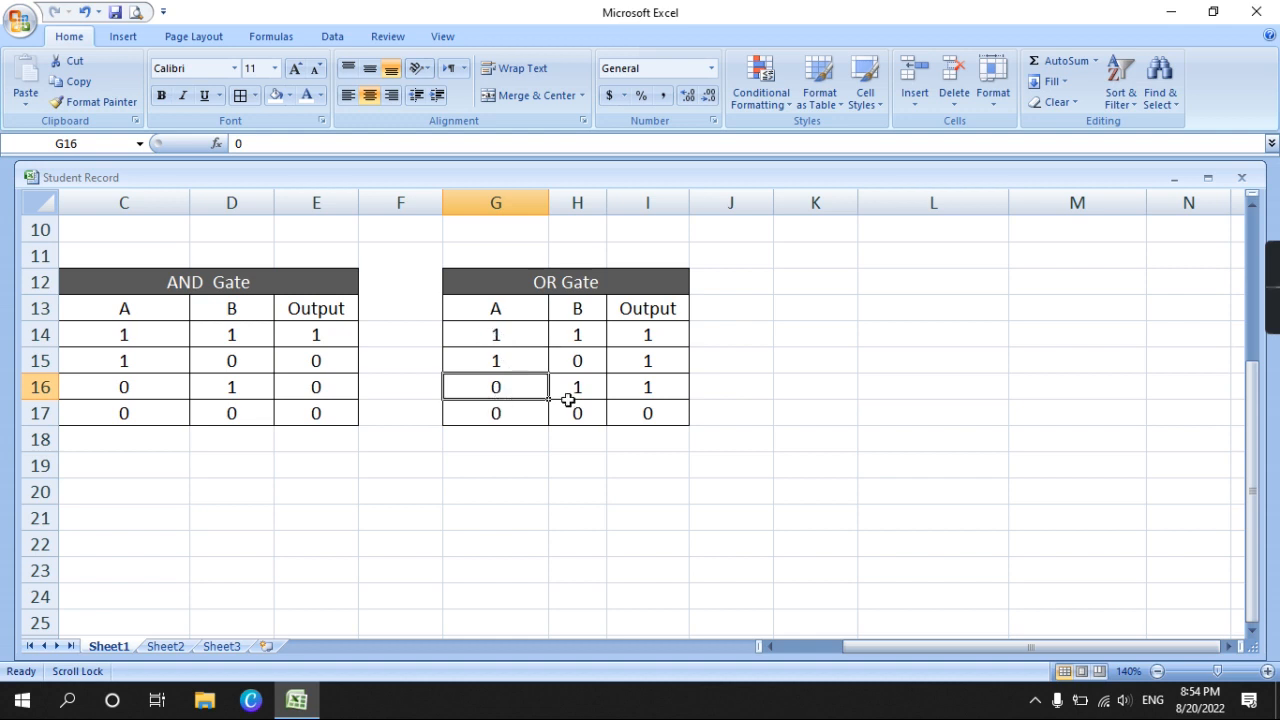
pyautogui.moveTo(652, 328); pyautogui.dragTo(653, 387)
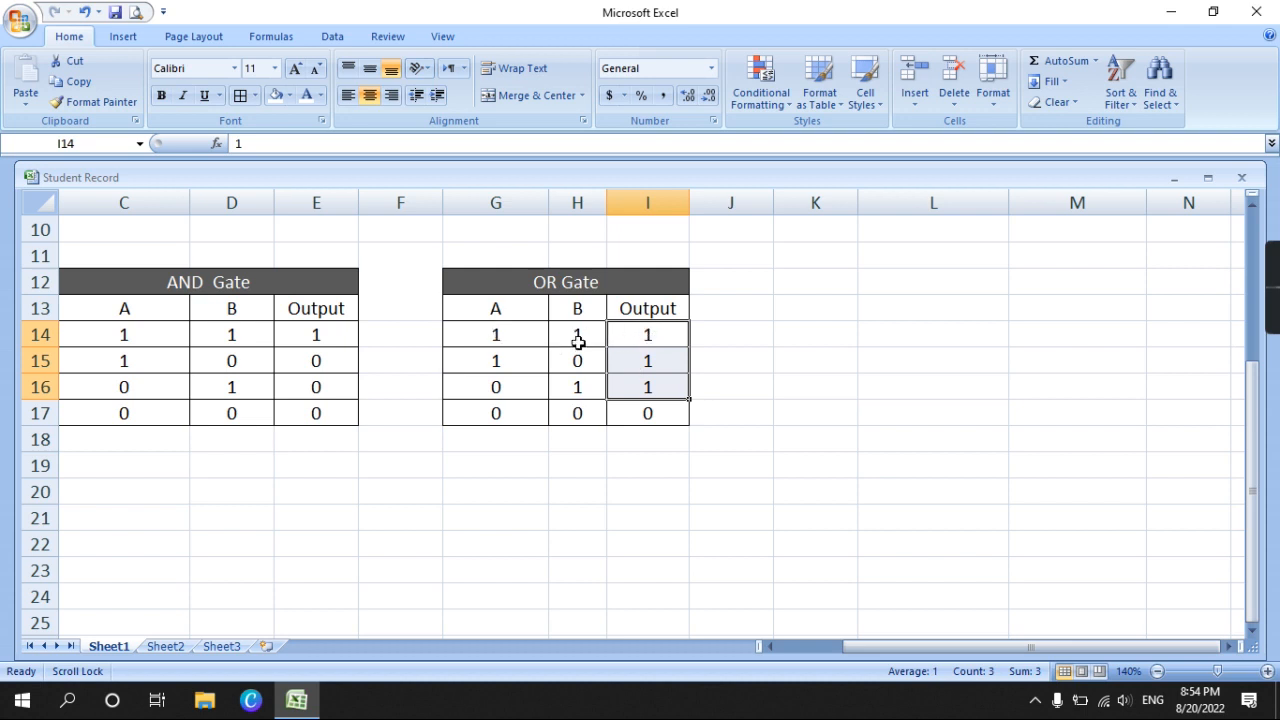
# Check rows 15 to 17 of the OR Gate table one by one, matching inputs A and B to the output.
pyautogui.click(480, 366)
pyautogui.click(580, 365)
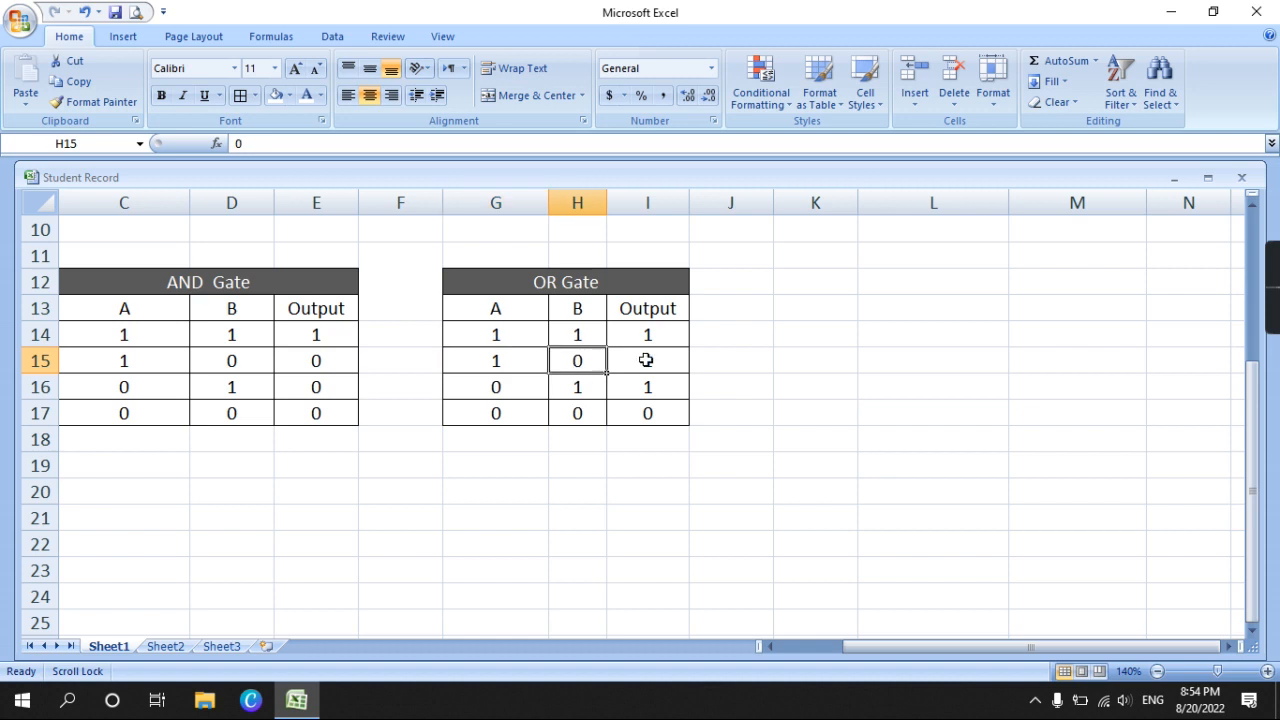
pyautogui.click(643, 360)
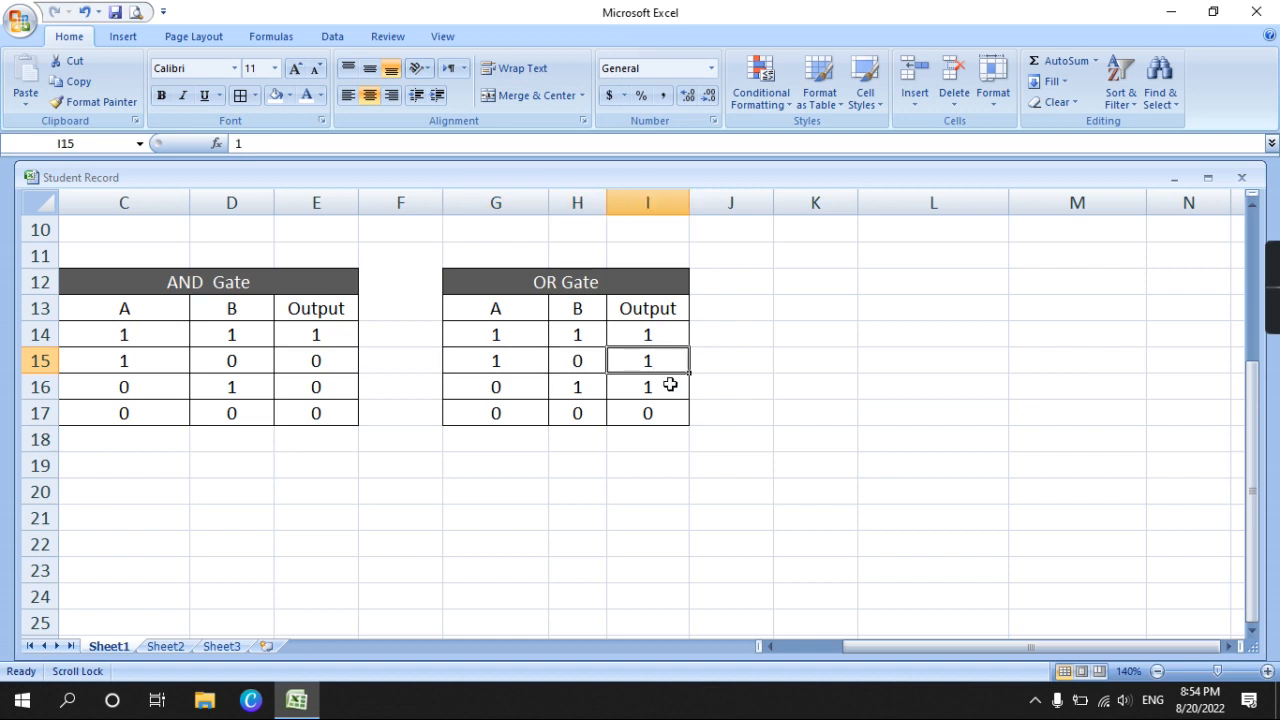
pyautogui.click(525, 397)
pyautogui.click(580, 396)
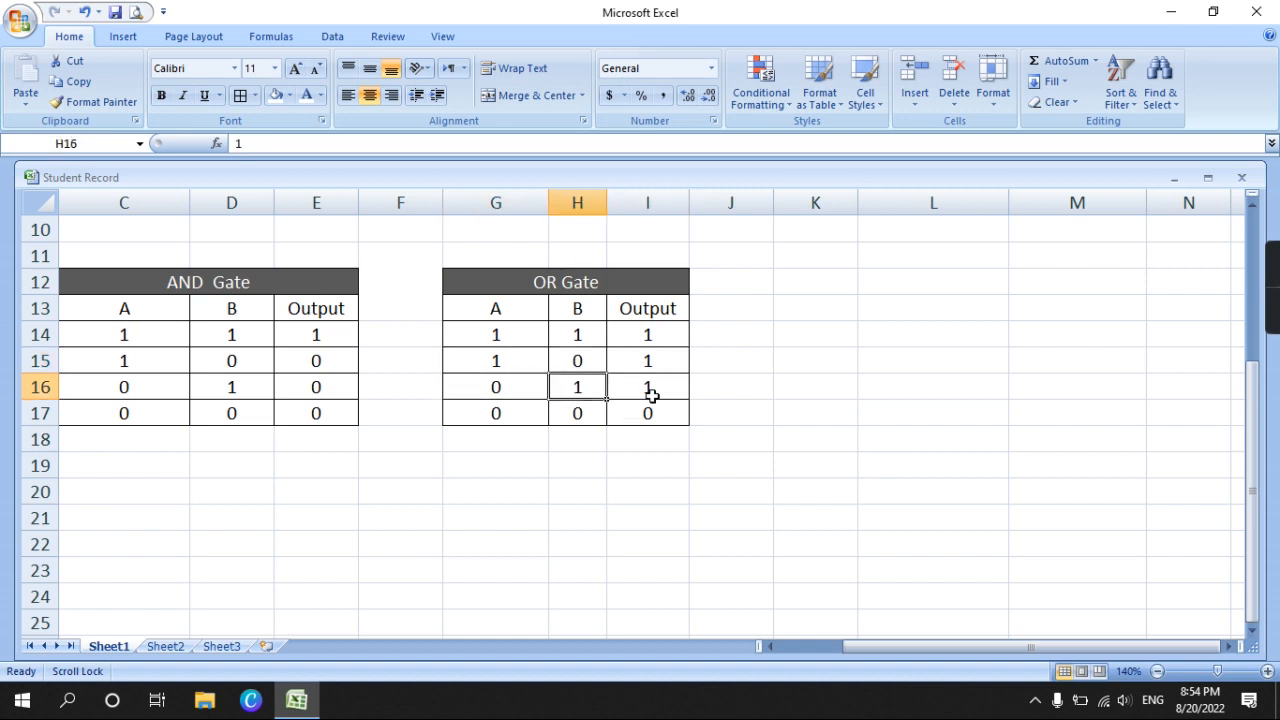
pyautogui.click(495, 417)
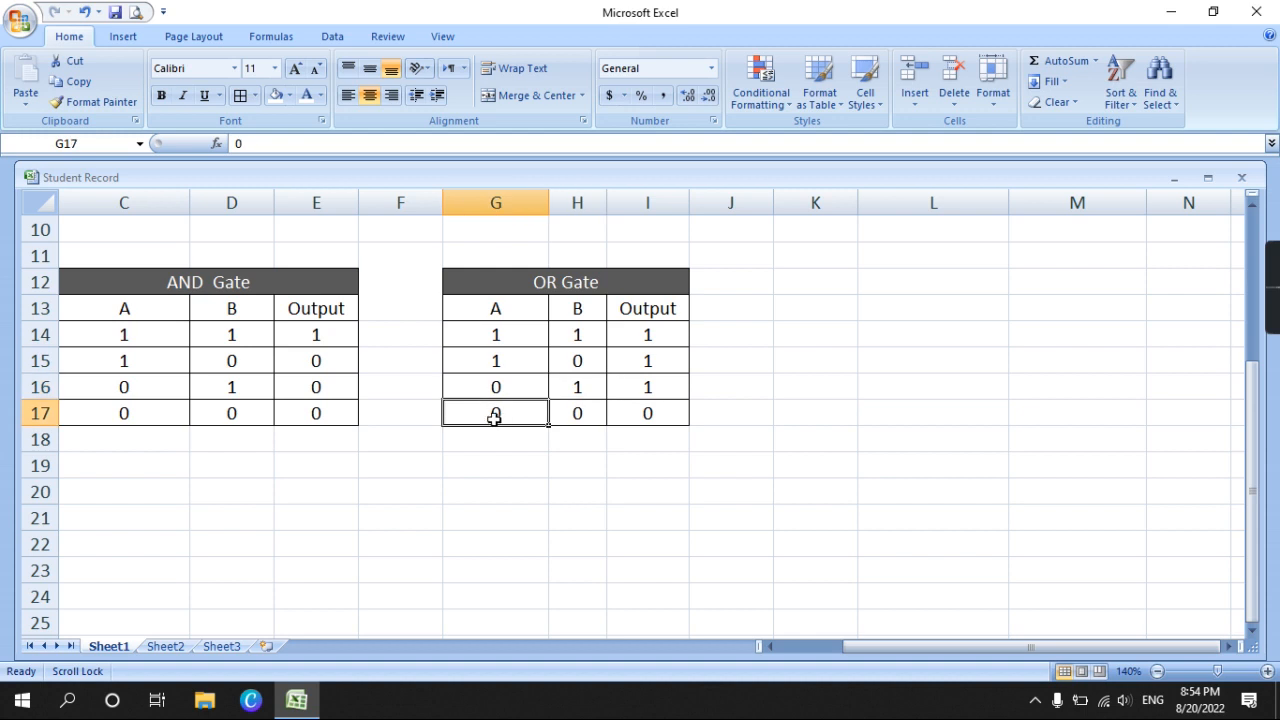
pyautogui.click(580, 416)
pyautogui.click(652, 412)
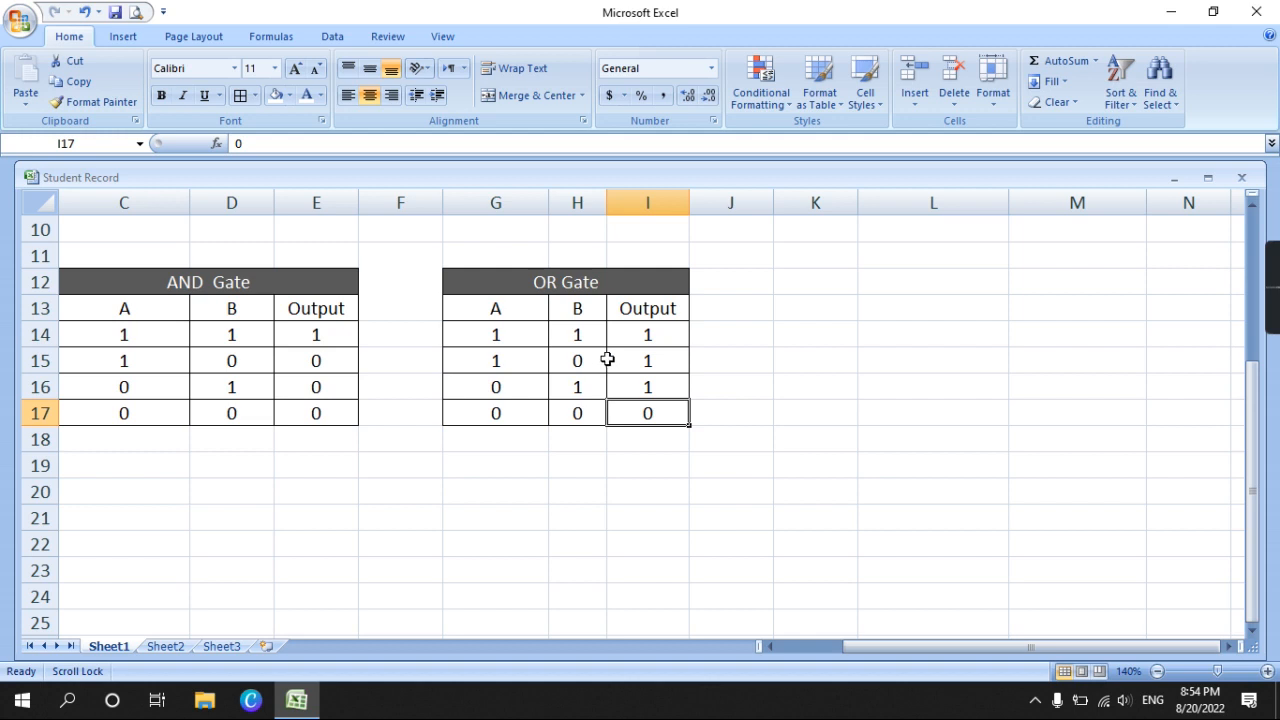
# Compare the Output columns of the AND Gate and OR Gate tables, and review the Result Using OR column in M2:M7.
pyautogui.moveTo(663, 337); pyautogui.dragTo(669, 396)
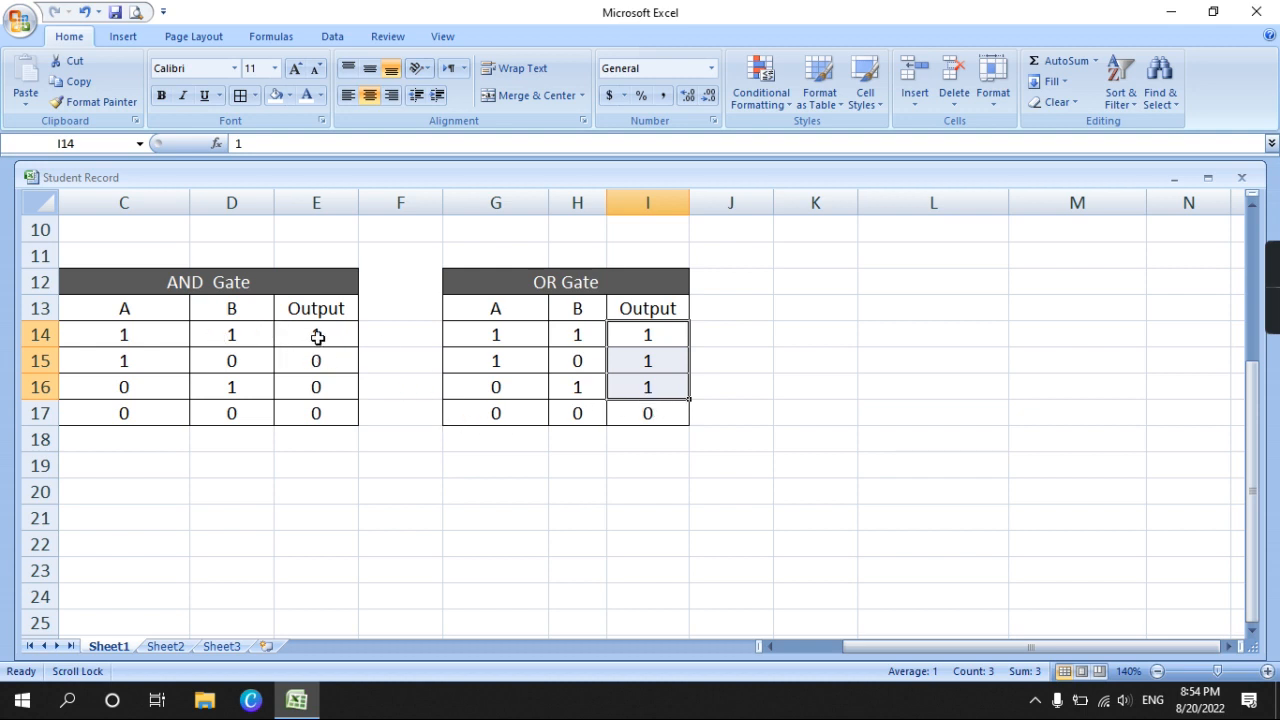
pyautogui.moveTo(326, 391); pyautogui.dragTo(337, 417)
pyautogui.click(380, 405)
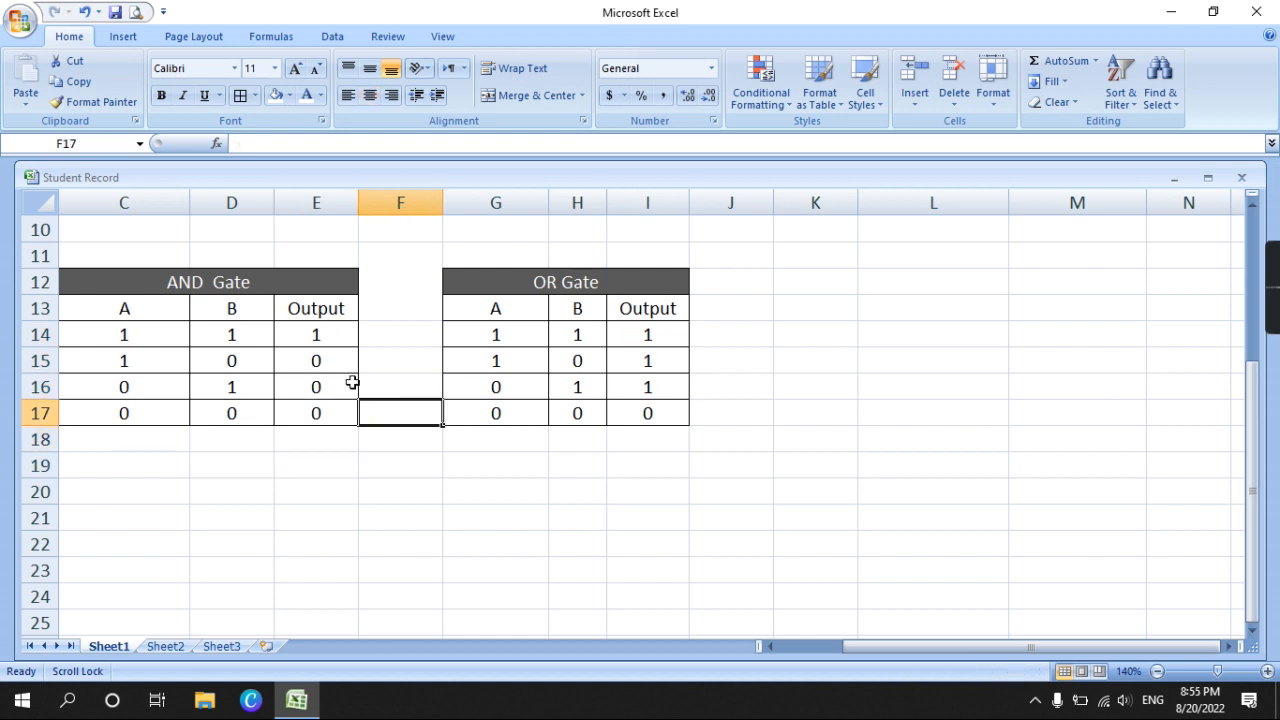
pyautogui.moveTo(330, 362); pyautogui.dragTo(329, 403)
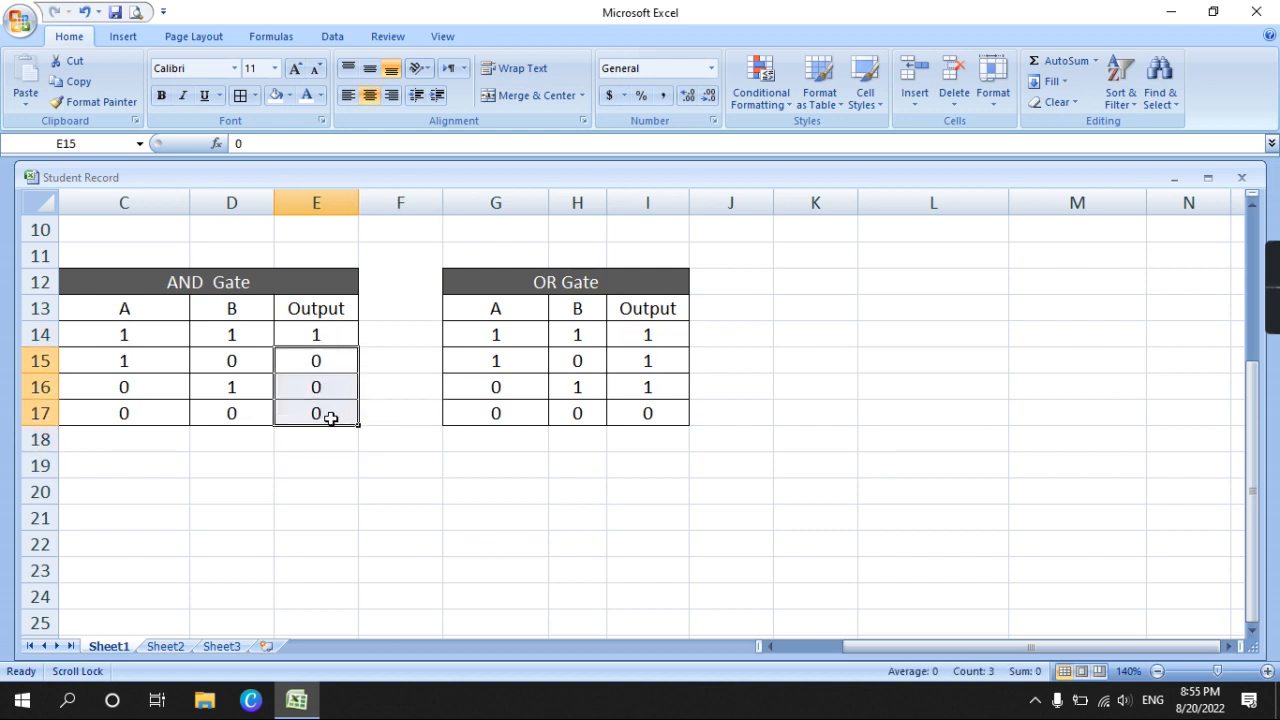
pyautogui.moveTo(618, 332); pyautogui.dragTo(662, 390)
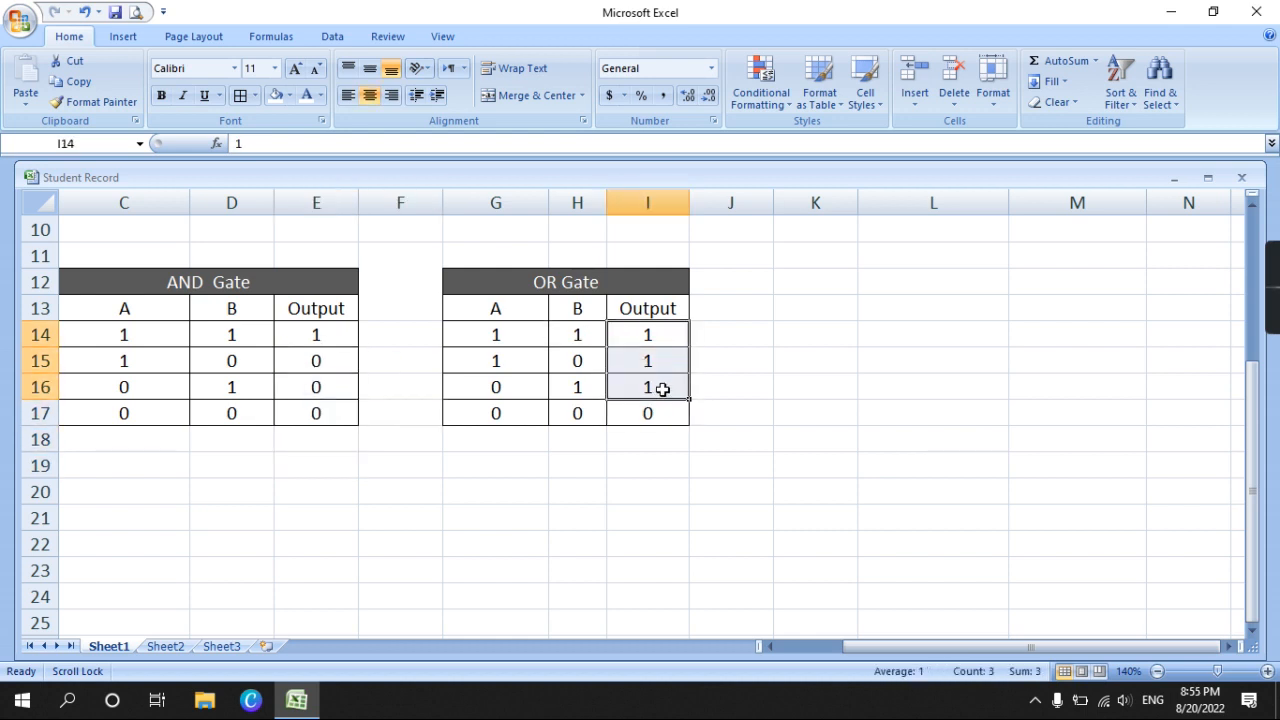
pyautogui.click(330, 338)
pyautogui.click(654, 418)
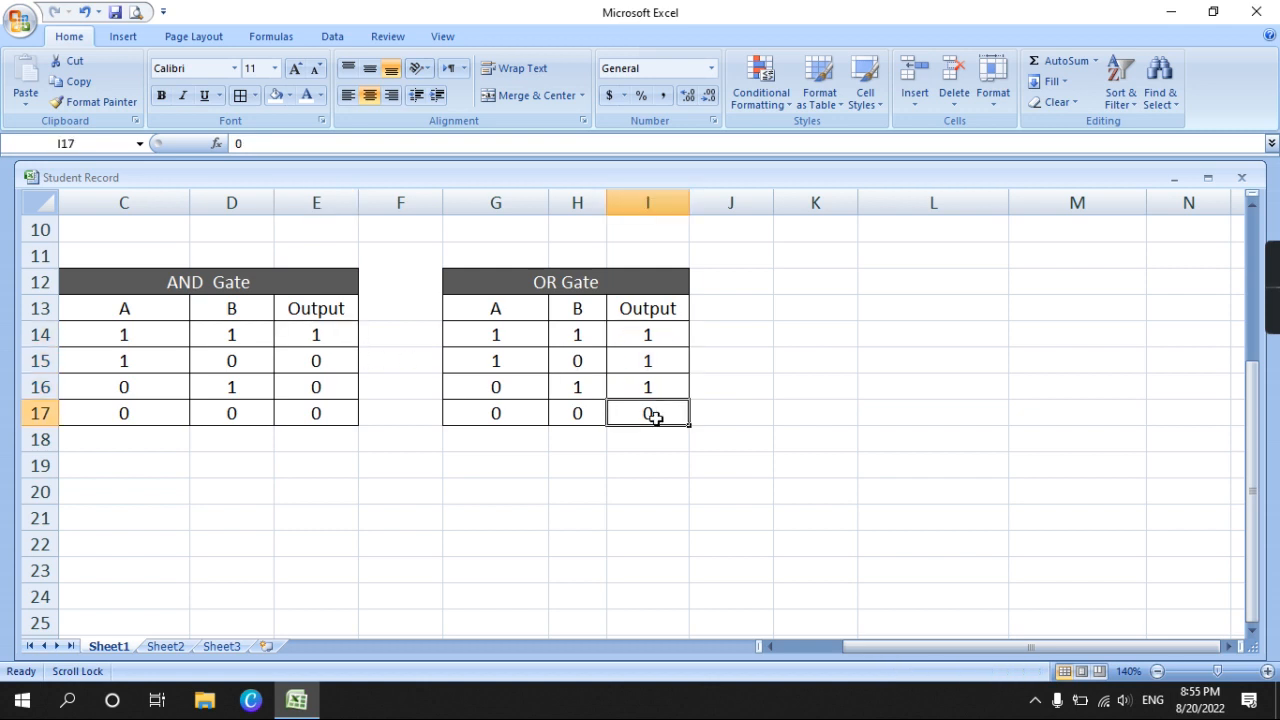
pyautogui.click(740, 393)
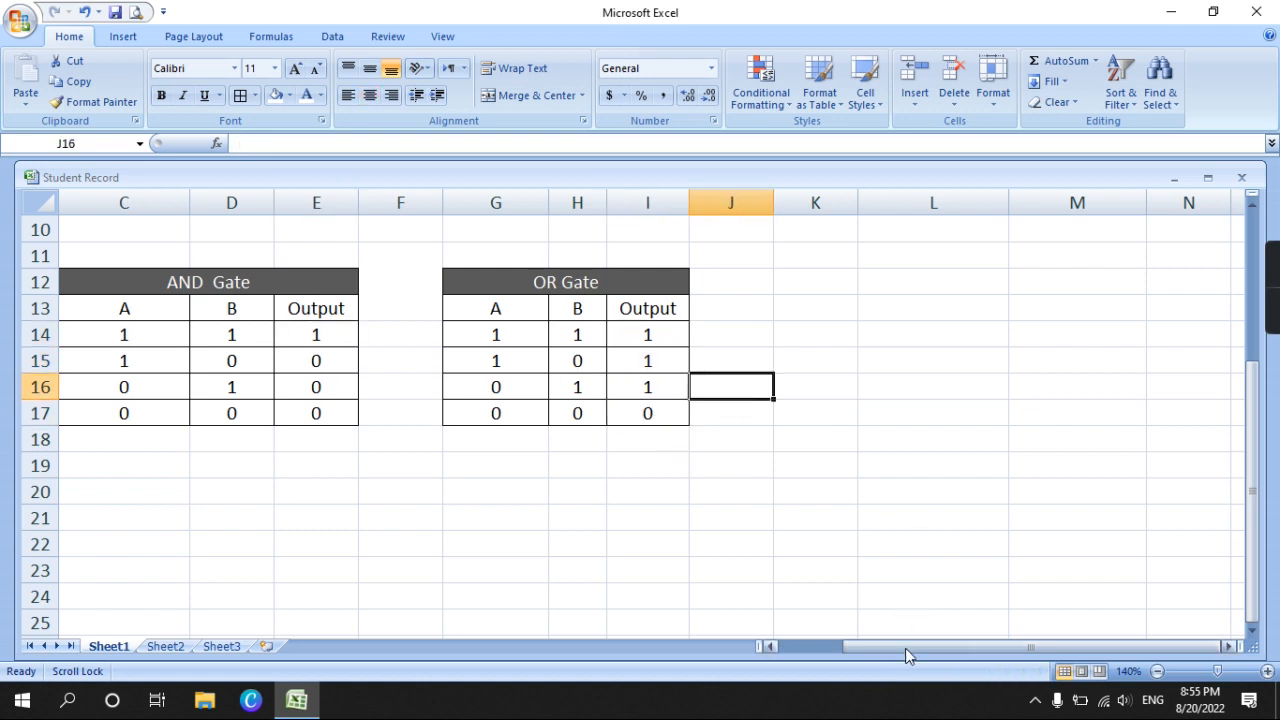
pyautogui.scroll(3, 1014, 591)
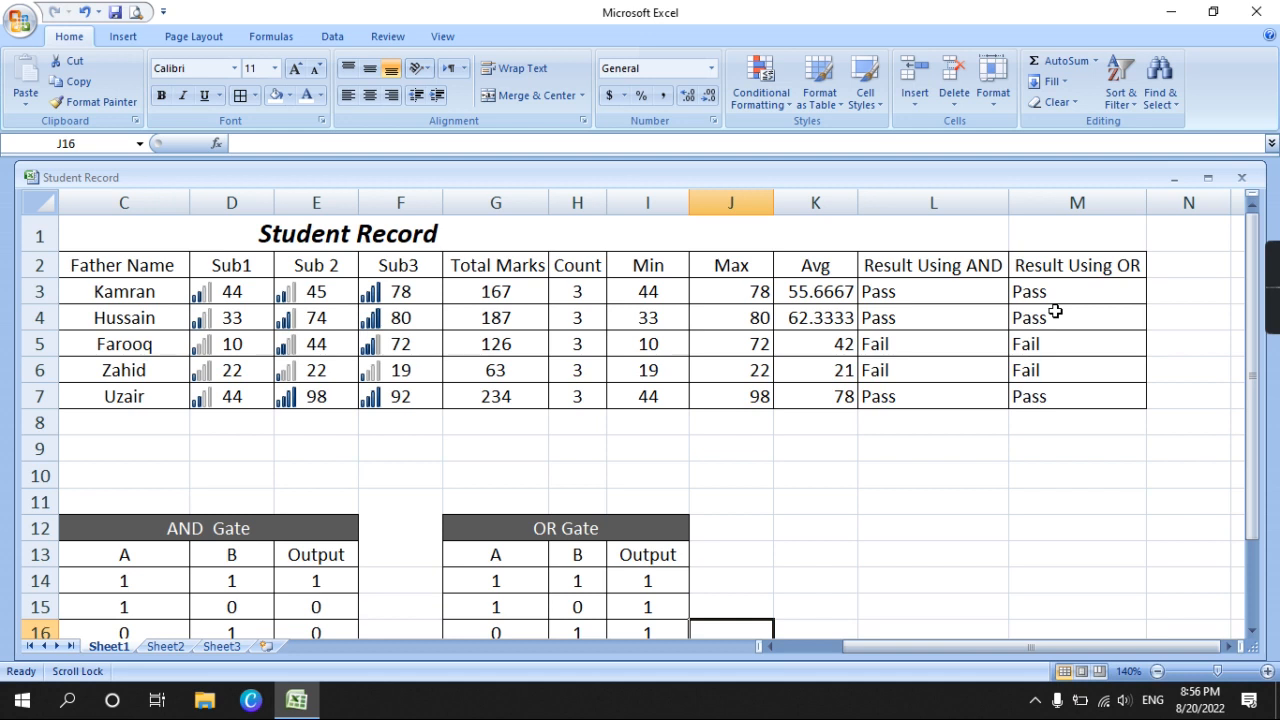
pyautogui.moveTo(1030, 266); pyautogui.dragTo(1057, 397)
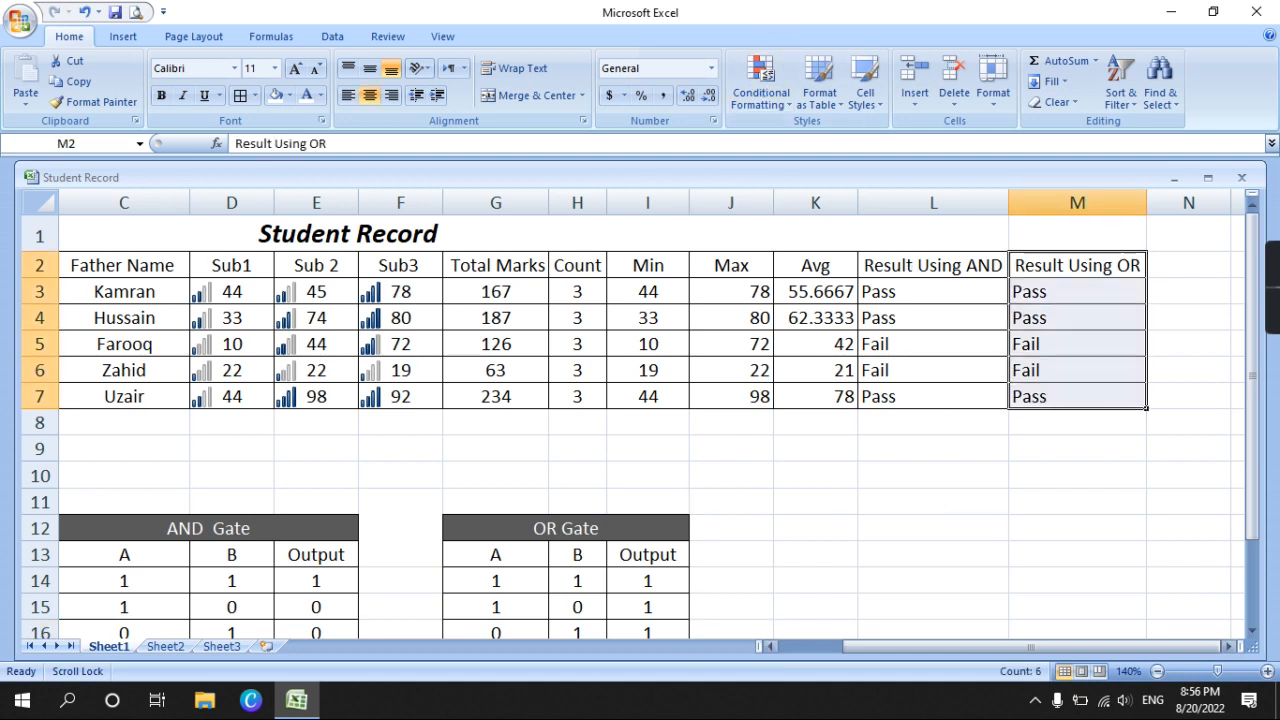